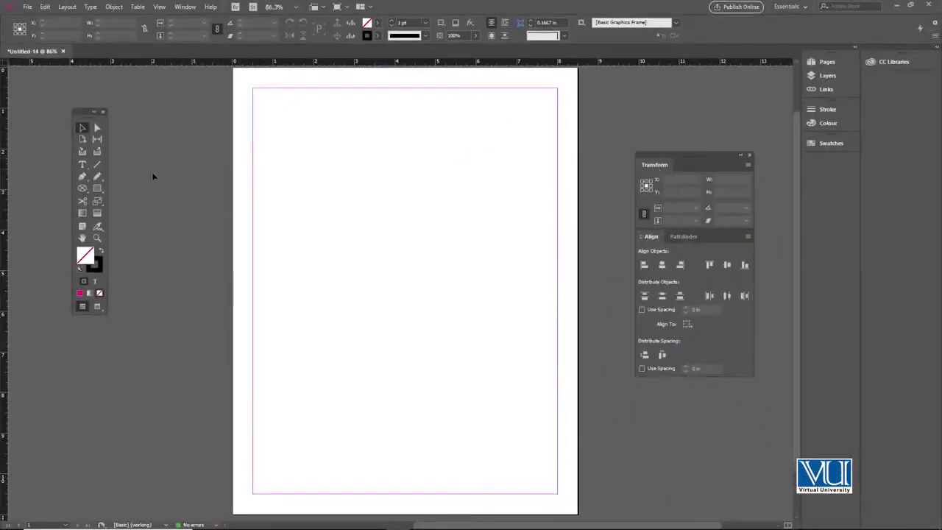
Draw a square about 2.12 in wide in the upper half of the page and swap its fill and stroke colours
{"action": "left_click", "coordinate": [96, 189]}
{"action": "left_click_drag", "start_coordinate": [387, 213], "coordinate": [441, 254]}
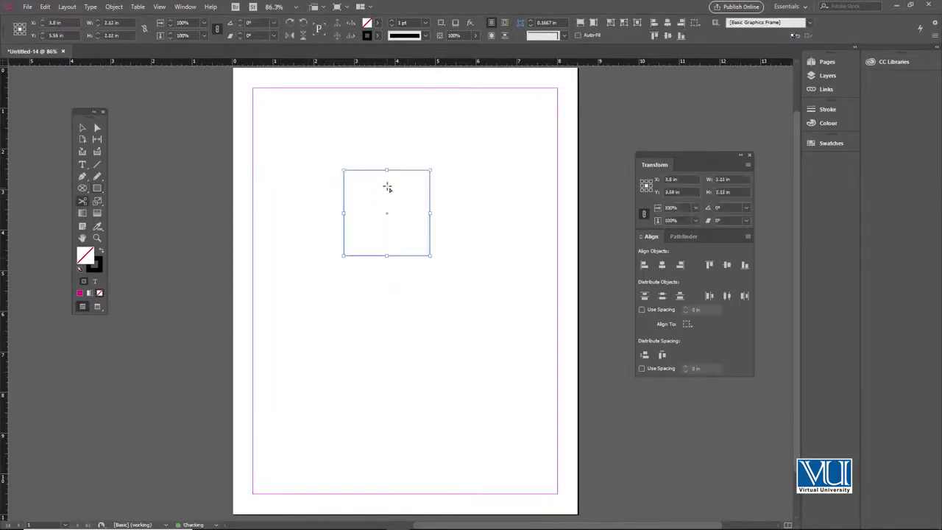
{"action": "key", "text": "v"}
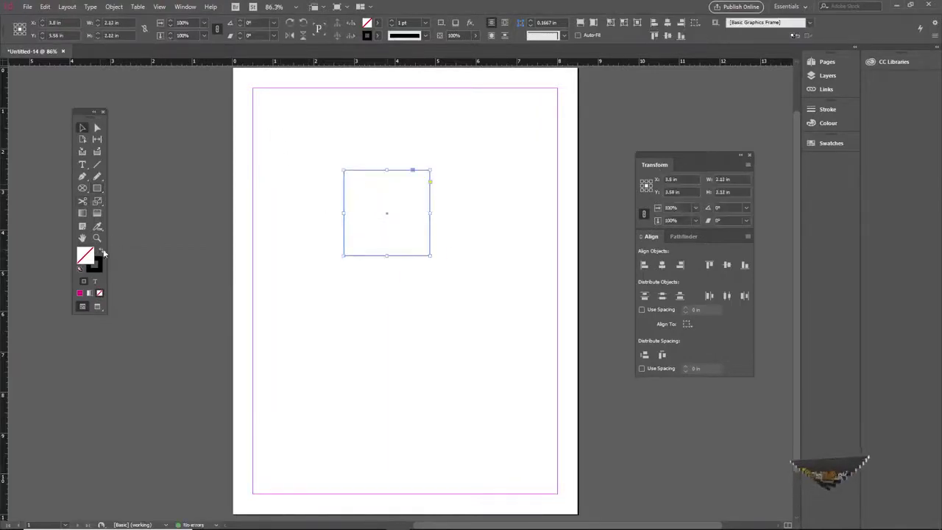
{"action": "left_click", "coordinate": [101, 251]}
Fill the square with the cyan swatch C=100 M=0 Y=0 K=0, after trying the magenta swatch
{"action": "left_click", "coordinate": [831, 142]}
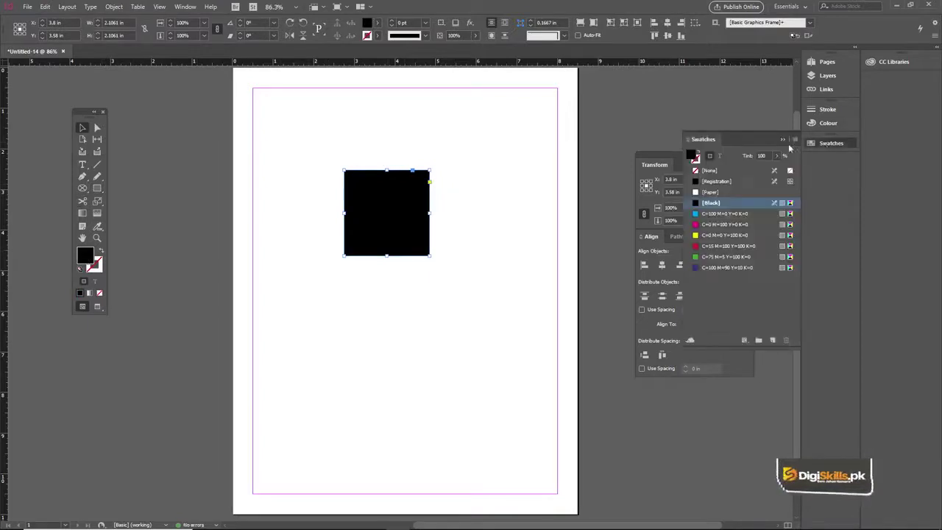
{"action": "left_click", "coordinate": [725, 223]}
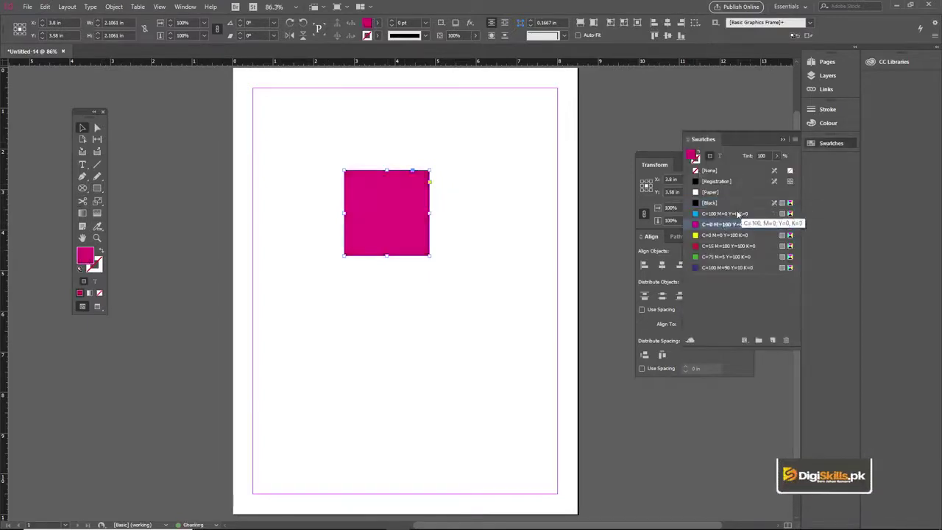
{"action": "left_click", "coordinate": [729, 214]}
{"action": "left_click", "coordinate": [824, 140]}
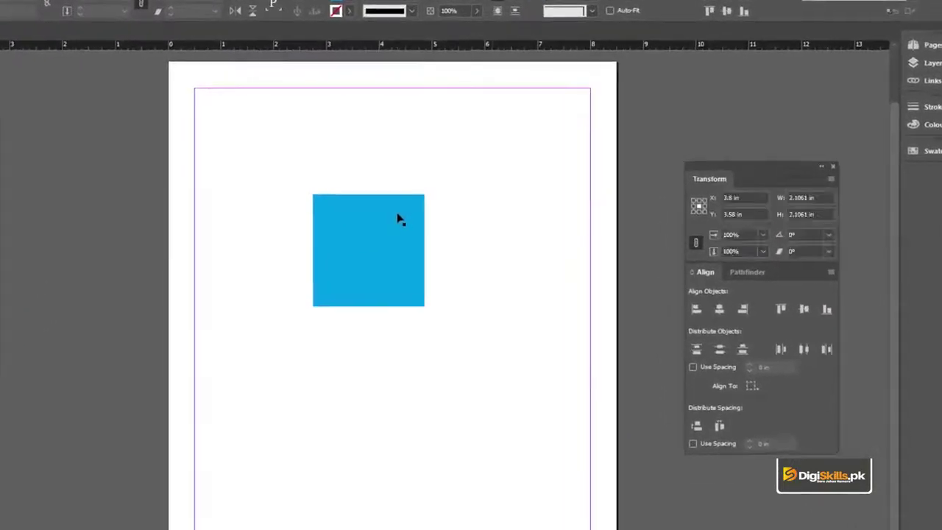
Reposition the blue square through its X and Y location values, ending at about X 3.31 in and Y 3.57 in
{"action": "left_click", "coordinate": [746, 198]}
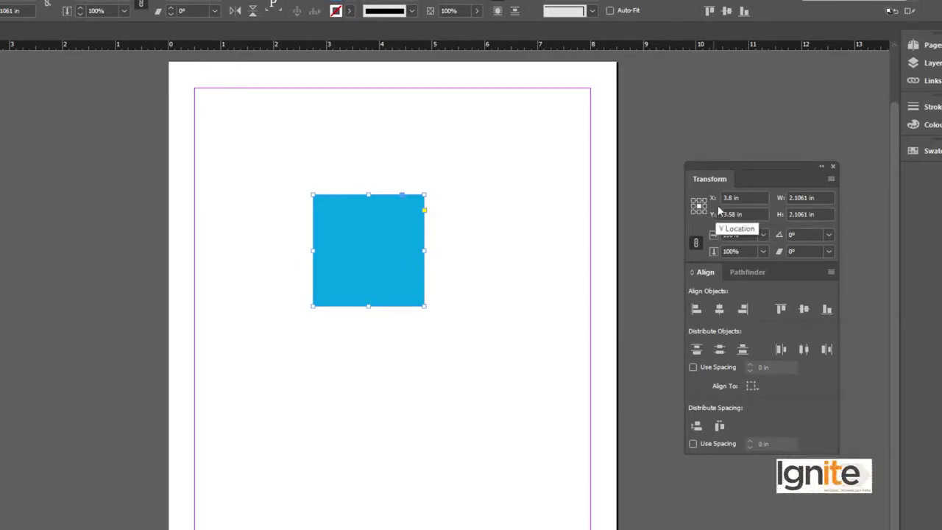
{"action": "left_click", "coordinate": [732, 198]}
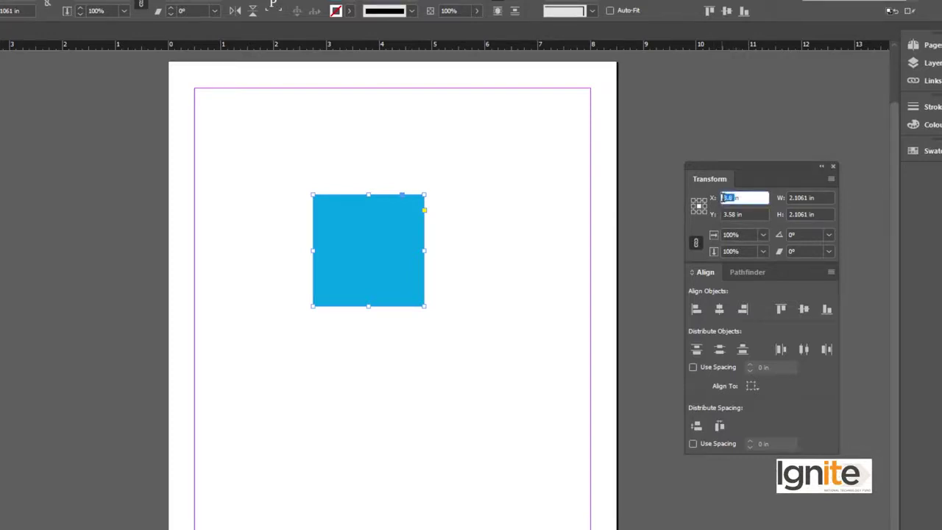
{"action": "type", "text": "2"}
{"action": "key", "text": "Tab"}
{"action": "type", "text": "2"}
{"action": "key", "text": "Return"}
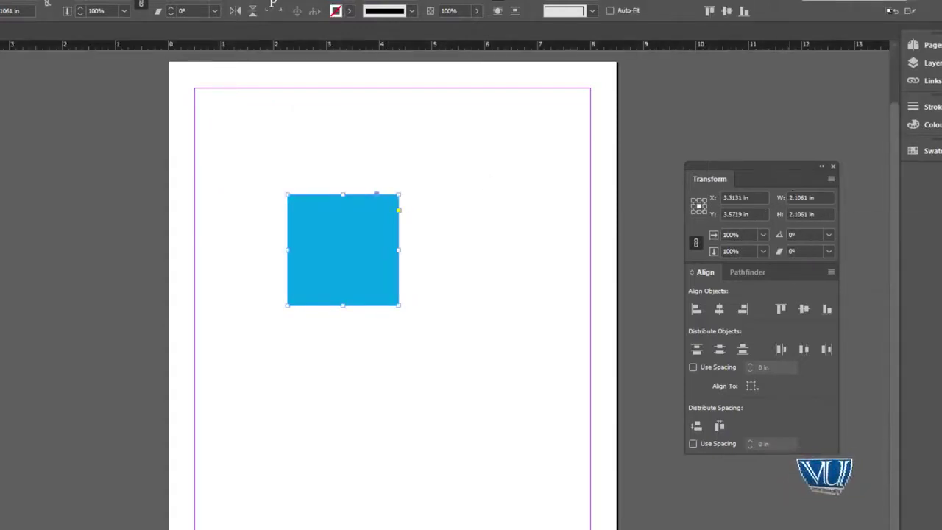
Set the blue square's width and height to 3 in each
{"action": "left_click", "coordinate": [810, 198]}
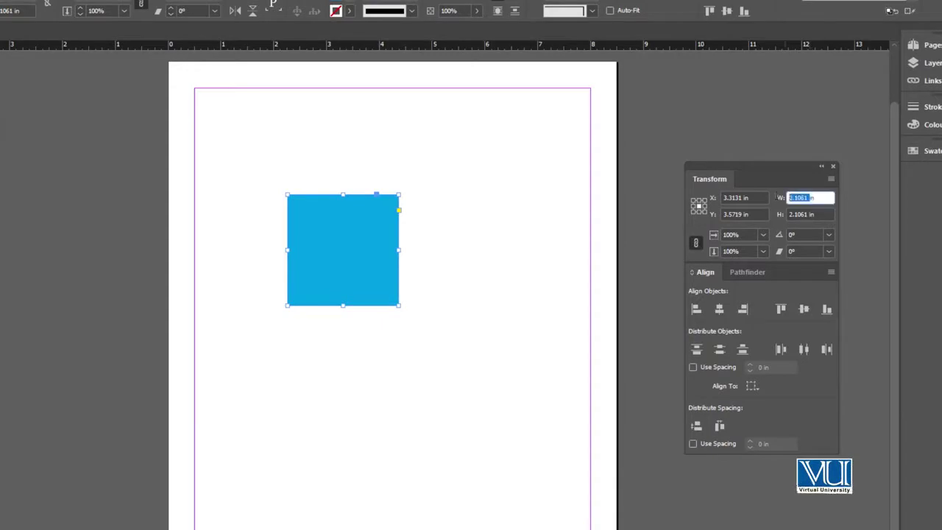
{"action": "type", "text": "3in"}
{"action": "key", "text": "Tab"}
{"action": "type", "text": "3"}
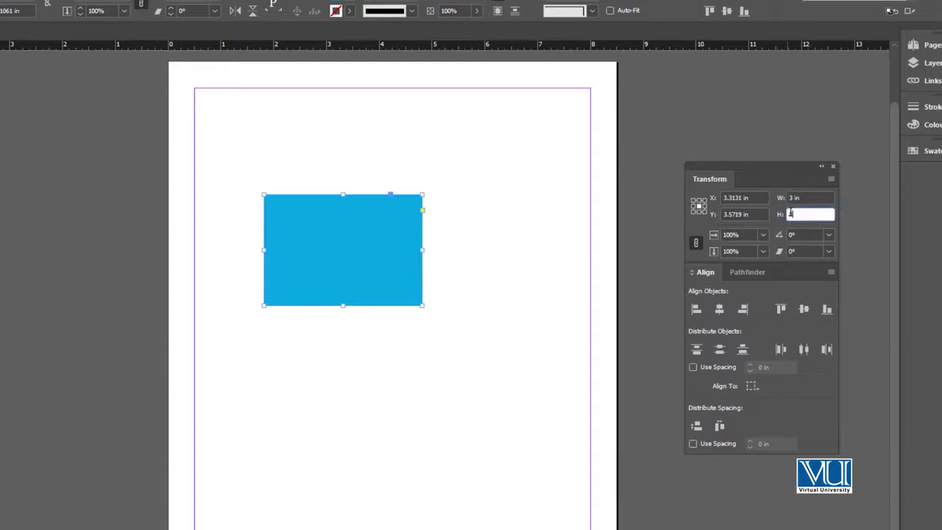
{"action": "key", "text": "Return"}
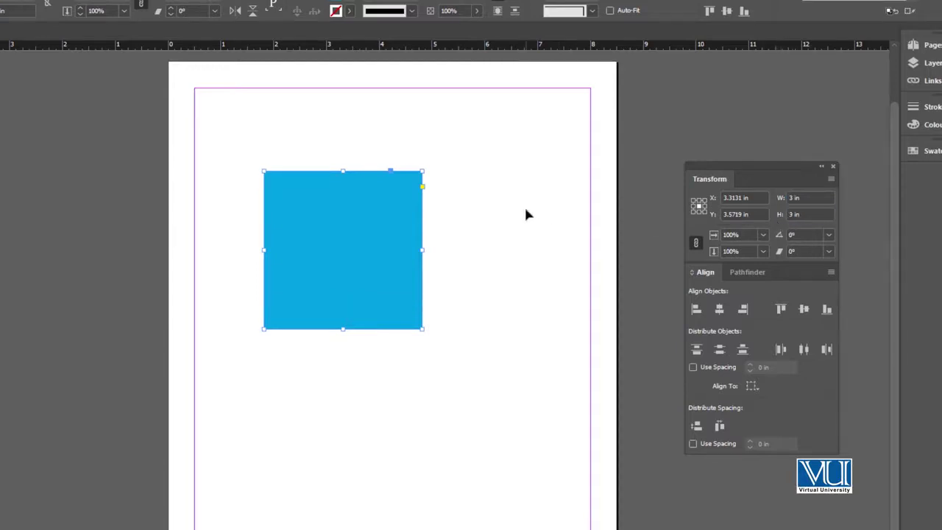
Set the blue shape's width to 5 in, keep its height, and deselect the shape
{"action": "left_click", "coordinate": [479, 209]}
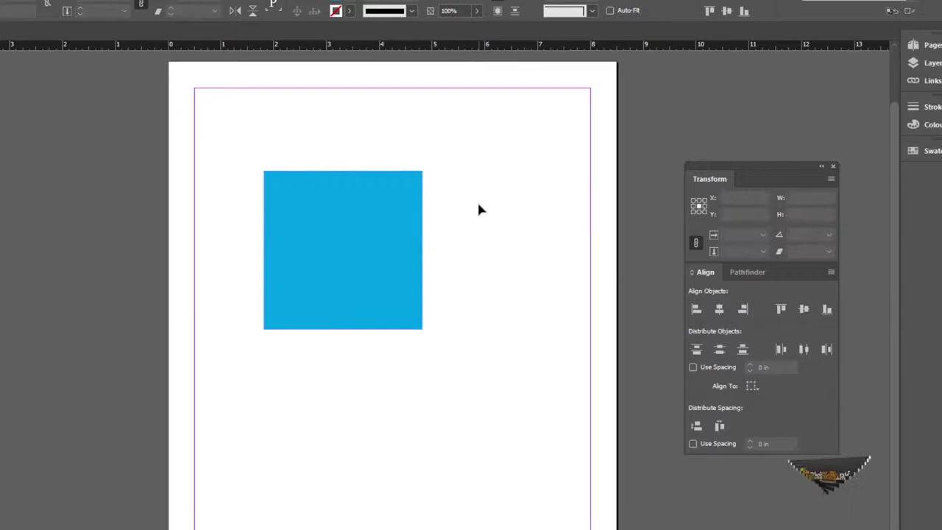
{"action": "left_click", "coordinate": [390, 215]}
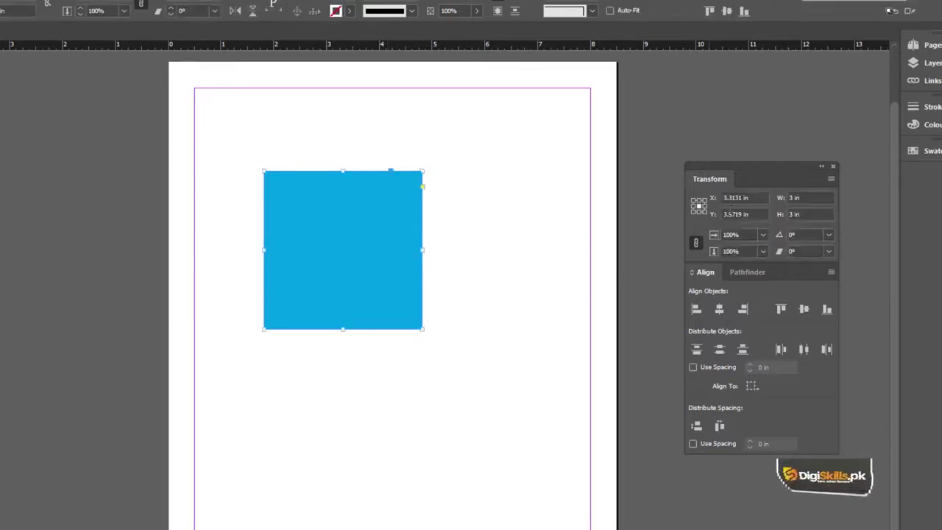
{"action": "left_click", "coordinate": [789, 198]}
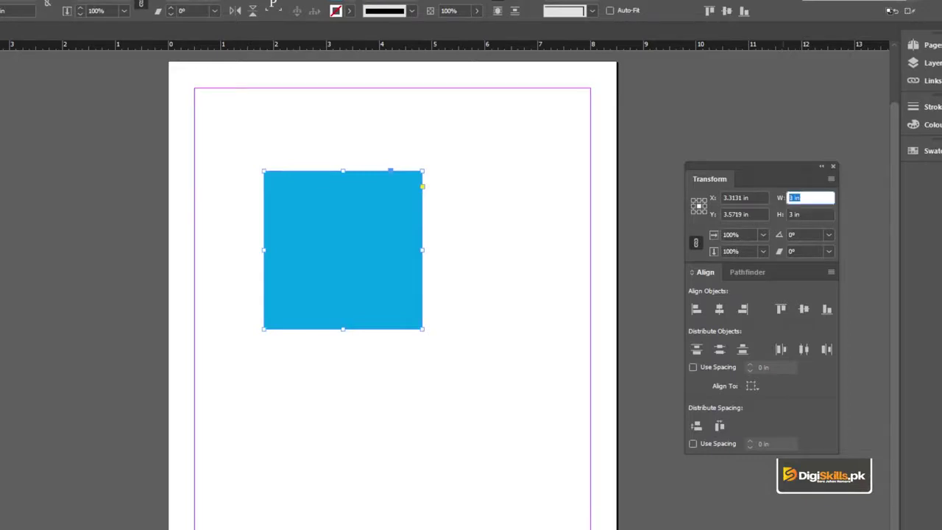
{"action": "type", "text": "5"}
{"action": "key", "text": "Return"}
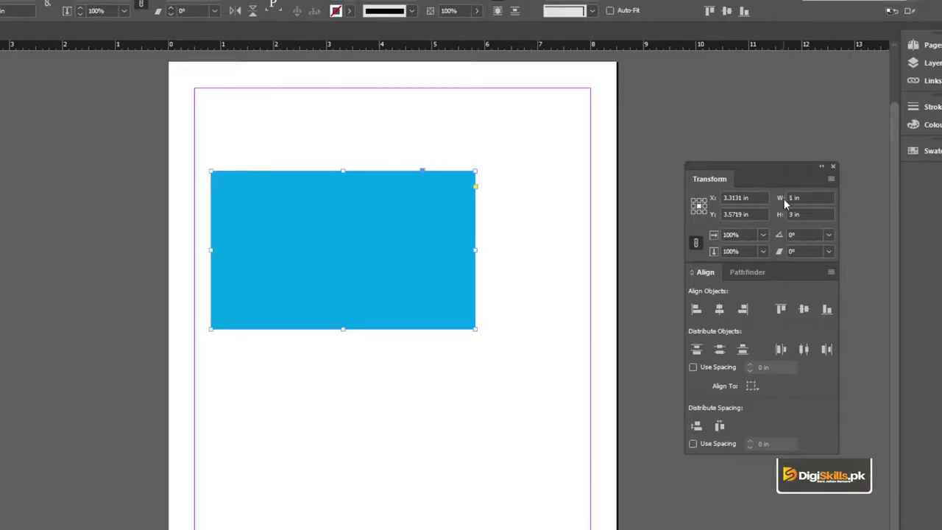
{"action": "left_click", "coordinate": [795, 214]}
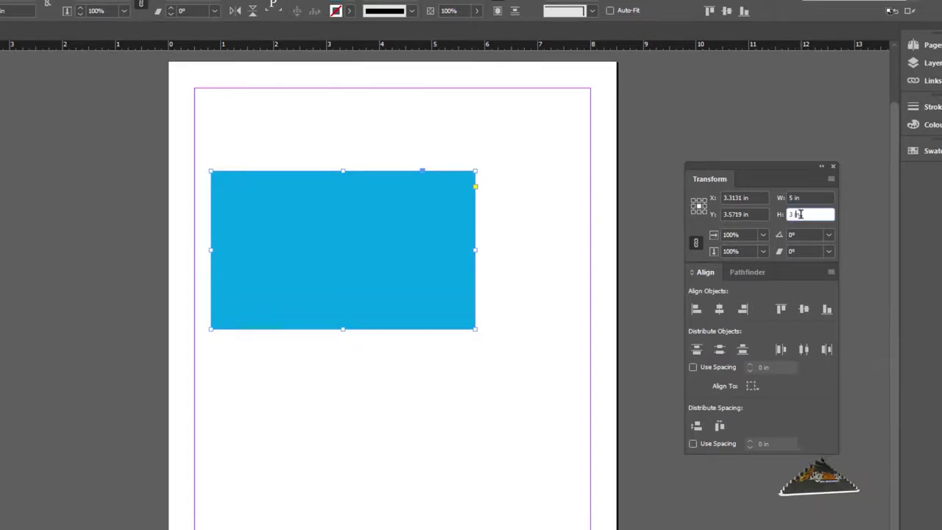
{"action": "left_click", "coordinate": [465, 151]}
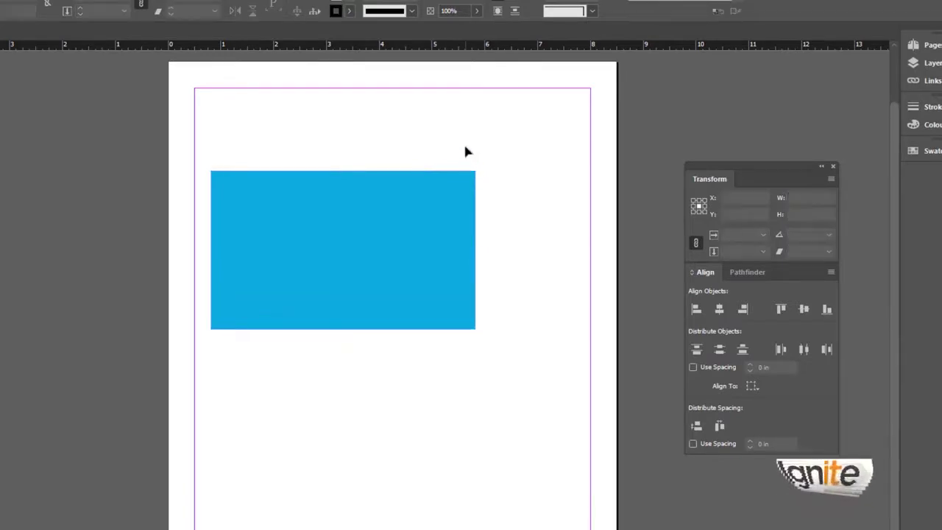
Undo the recent width and height changes to the blue shape
{"action": "key", "text": "ctrl+z"}
{"action": "key", "text": "ctrl+z"}
{"action": "key", "text": "ctrl+z"}
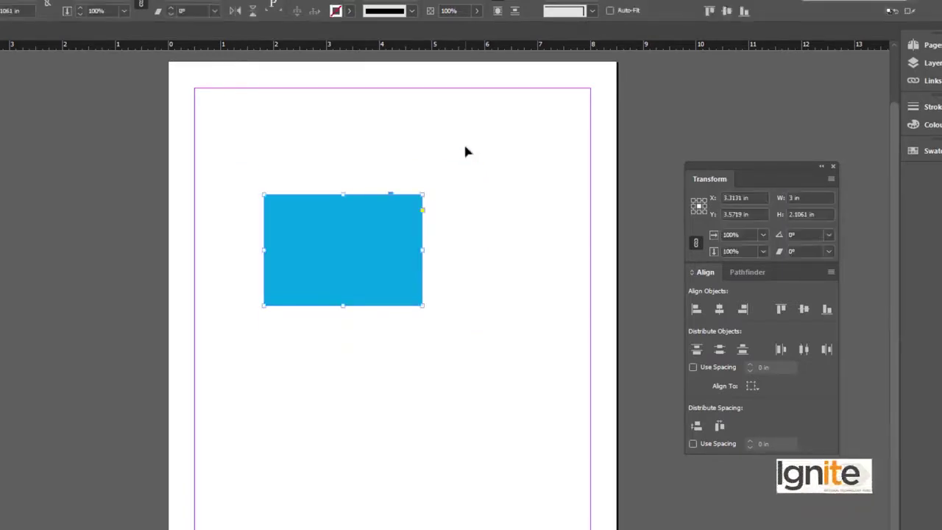
{"action": "key", "text": "ctrl+z"}
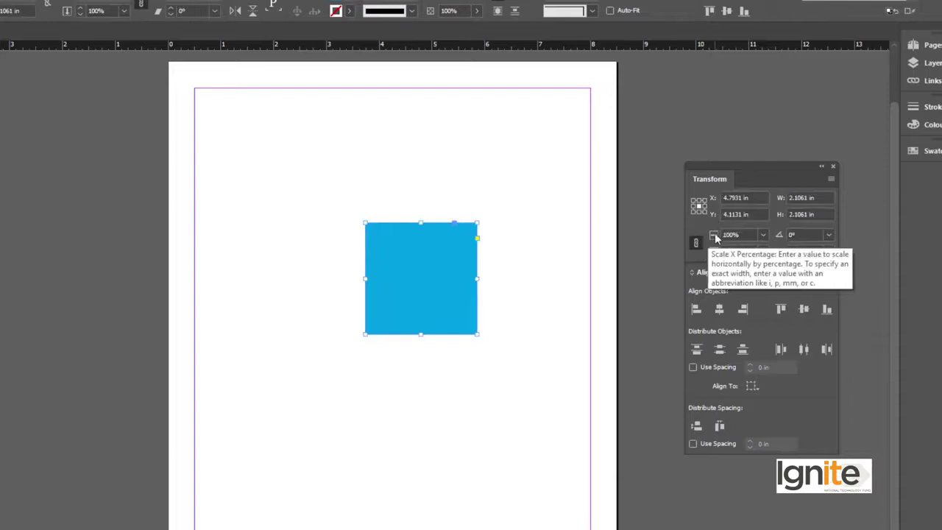
Scale the square up twice using preset percentages with proportions constrained, to about 3.29 in wide and high
{"action": "left_click", "coordinate": [762, 235]}
{"action": "left_click", "coordinate": [757, 396]}
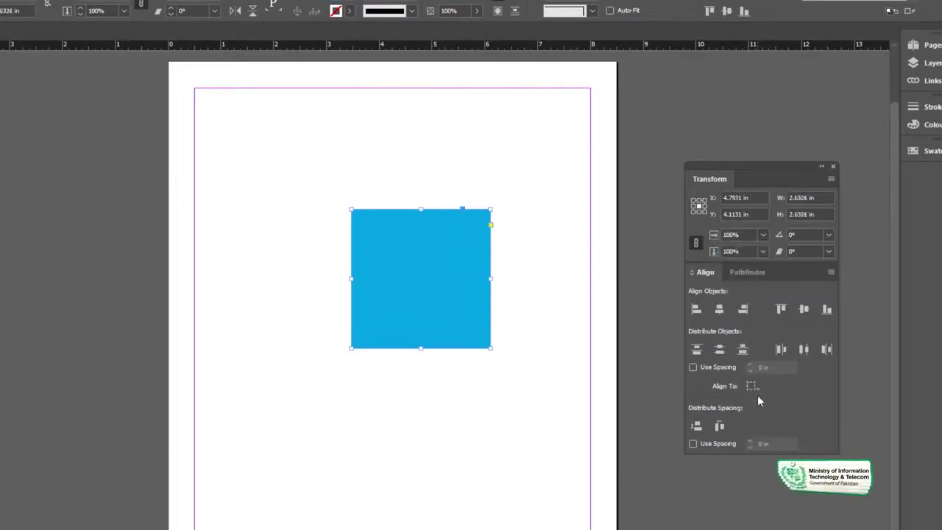
{"action": "left_click", "coordinate": [698, 240]}
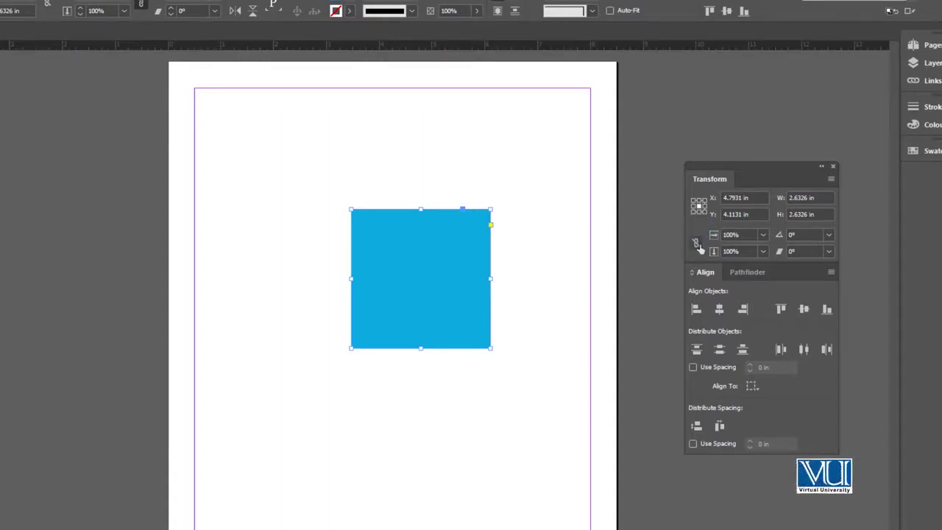
{"action": "left_click", "coordinate": [696, 245]}
{"action": "left_click", "coordinate": [744, 234]}
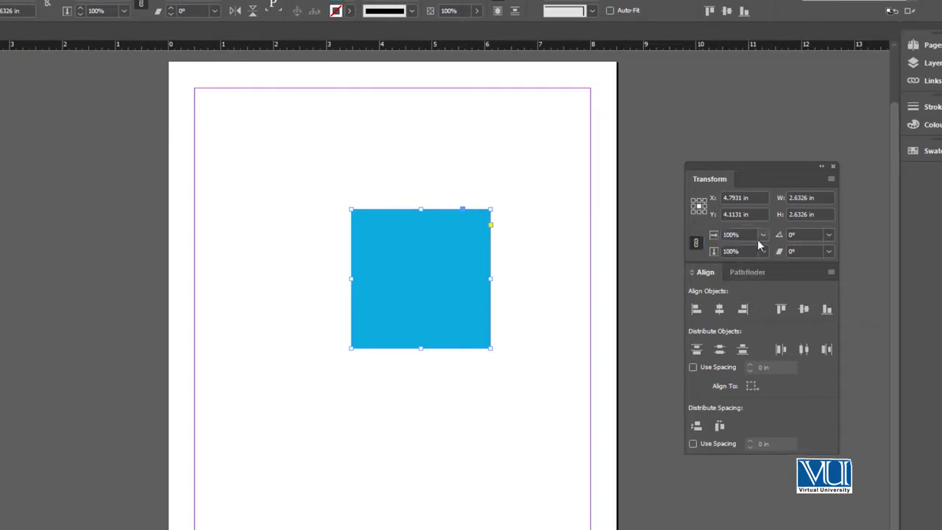
{"action": "left_click", "coordinate": [764, 234]}
{"action": "left_click", "coordinate": [755, 397]}
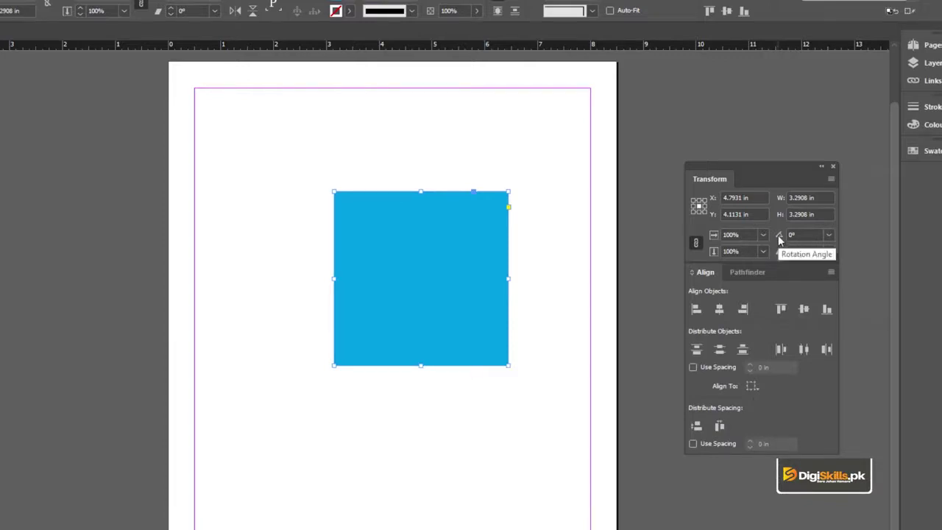
Try rotating the square by 45° and undo the rotation
{"action": "left_click", "coordinate": [829, 235]}
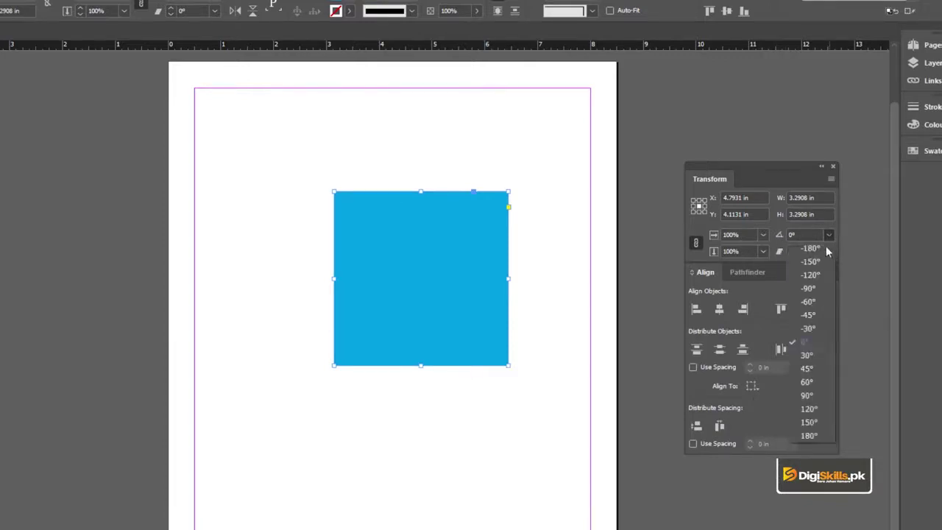
{"action": "left_click", "coordinate": [827, 372]}
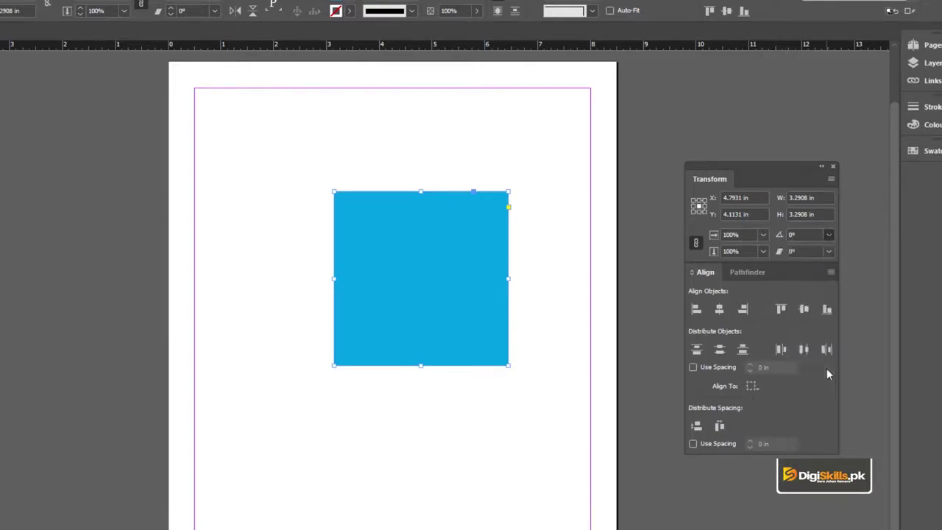
{"action": "key", "text": "ctrl+z"}
Shear the square by 10°, and set the shear angle back to 0°
{"action": "left_click", "coordinate": [829, 251]}
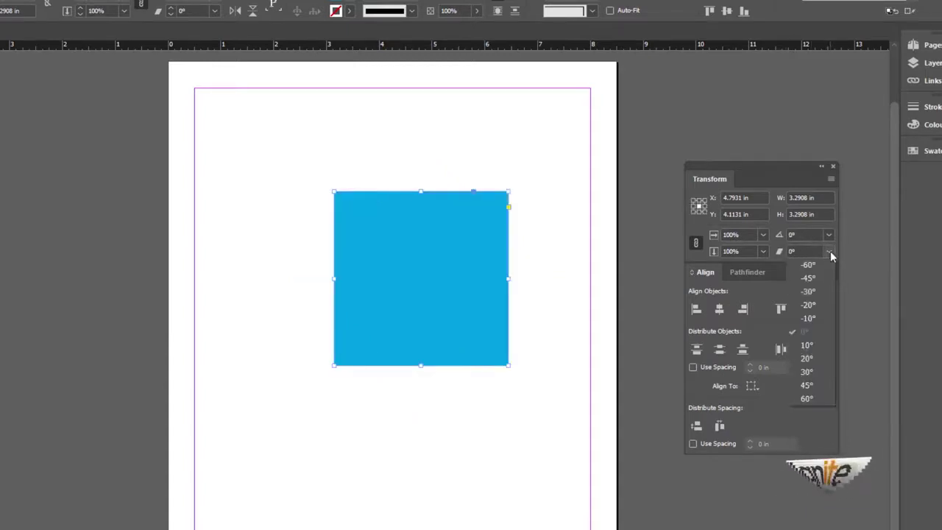
{"action": "left_click", "coordinate": [819, 346]}
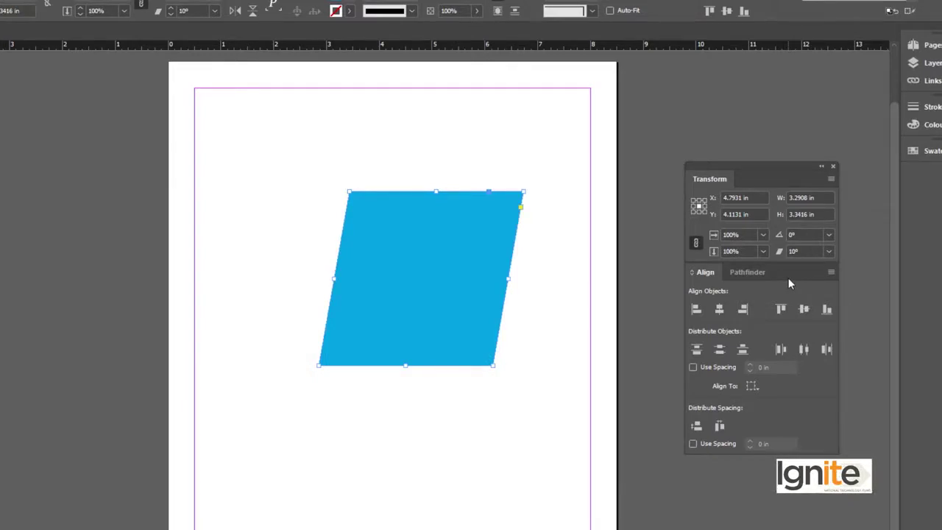
{"action": "left_click", "coordinate": [829, 252]}
{"action": "left_click", "coordinate": [805, 331]}
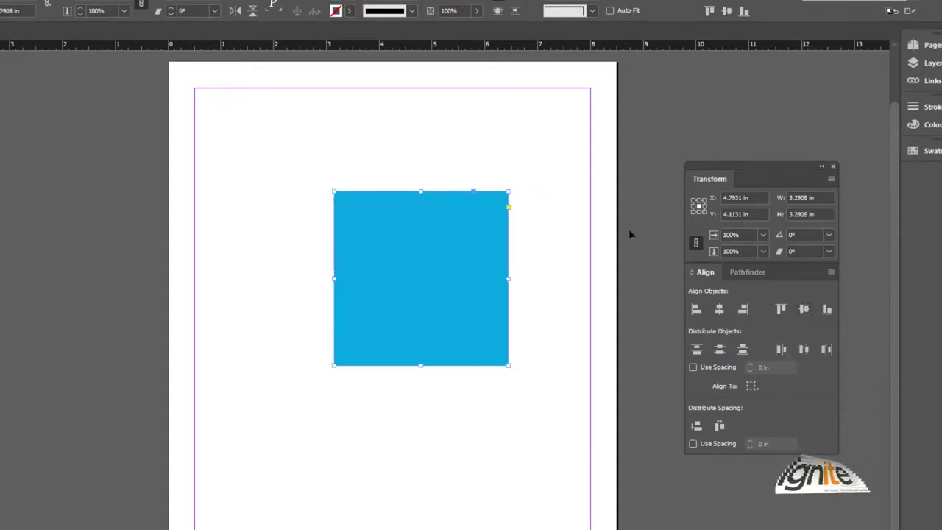
Move the square on the page so its centre sits at about X 4.57 in, Y 4.27 in
{"action": "left_click", "coordinate": [489, 166]}
{"action": "left_click", "coordinate": [451, 230]}
{"action": "left_click_drag", "start_coordinate": [467, 248], "coordinate": [430, 237]}
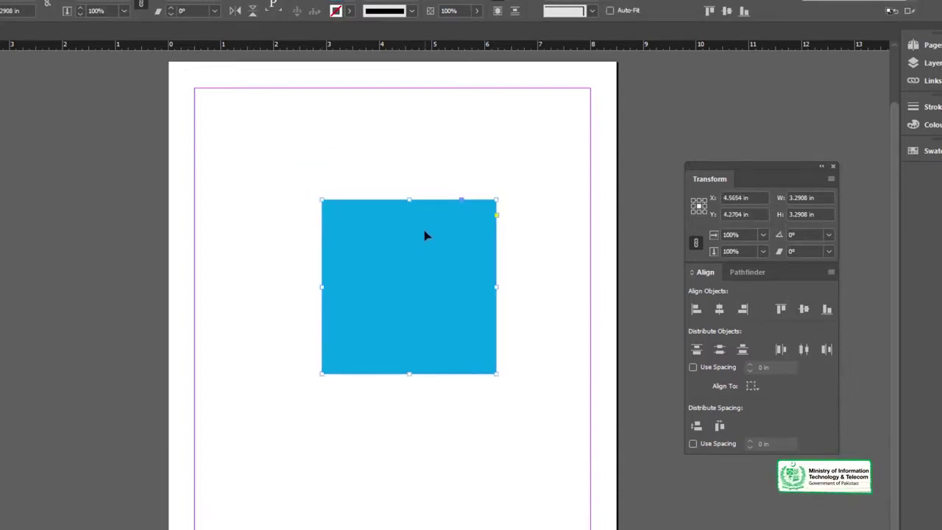
Examine the Transform commands offered for the square, including move, scale, rotate, shear and flip
{"action": "right_click", "coordinate": [425, 235]}
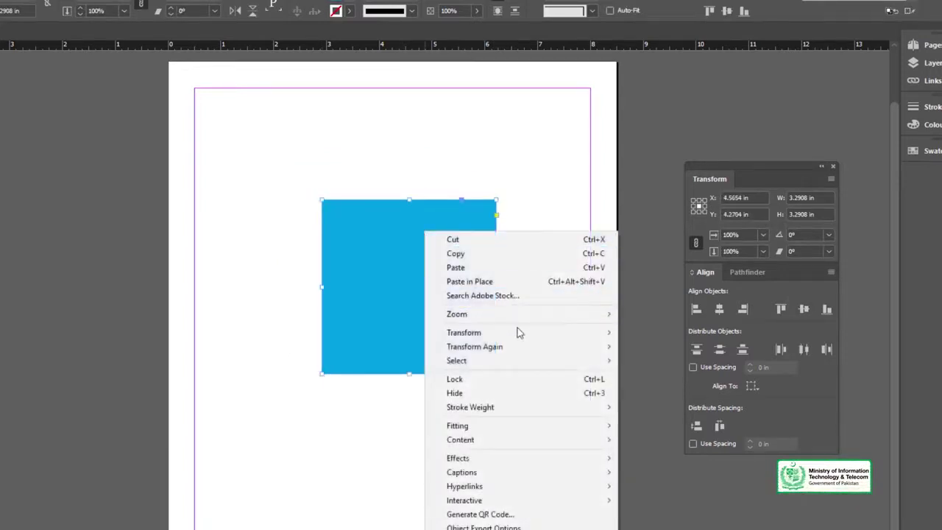
{"action": "mouse_move", "coordinate": [520, 332]}
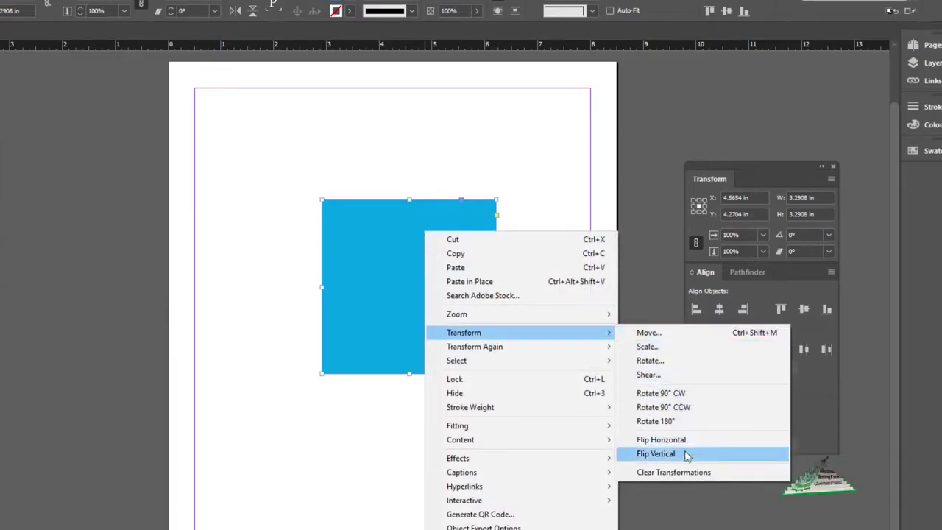
{"action": "left_click", "coordinate": [542, 192]}
Move the square slightly and shrink it proportionally from its corner
{"action": "left_click_drag", "start_coordinate": [448, 254], "coordinate": [434, 231]}
{"action": "left_click_drag", "start_coordinate": [482, 178], "coordinate": [467, 193]}
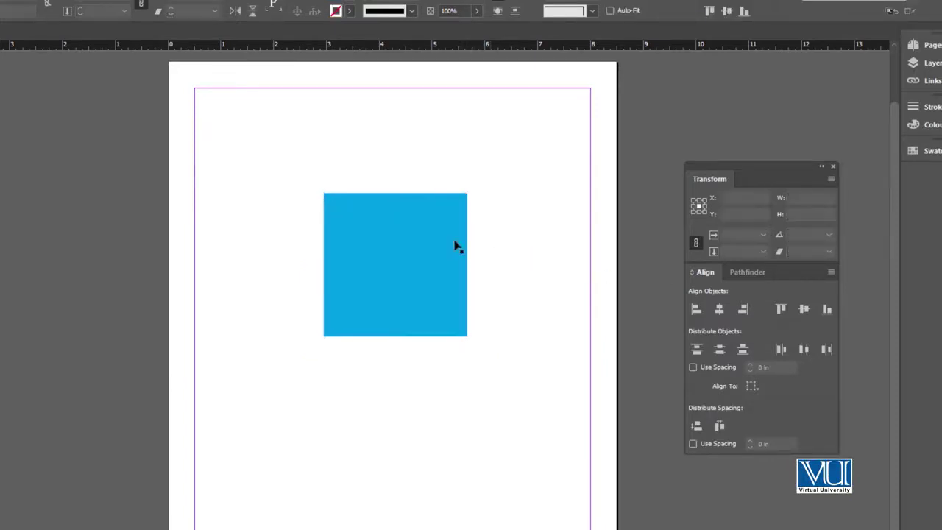
{"action": "left_click_drag", "start_coordinate": [466, 194], "coordinate": [420, 241]}
Duplicate the square to make three squares and scale them down to about 0.91 in wide each
{"action": "left_click_drag", "start_coordinate": [397, 271], "coordinate": [417, 394]}
{"action": "left_click_drag", "start_coordinate": [349, 202], "coordinate": [515, 398]}
{"action": "left_click_drag", "start_coordinate": [474, 337], "coordinate": [406, 303]}
{"action": "left_click", "coordinate": [409, 307]}
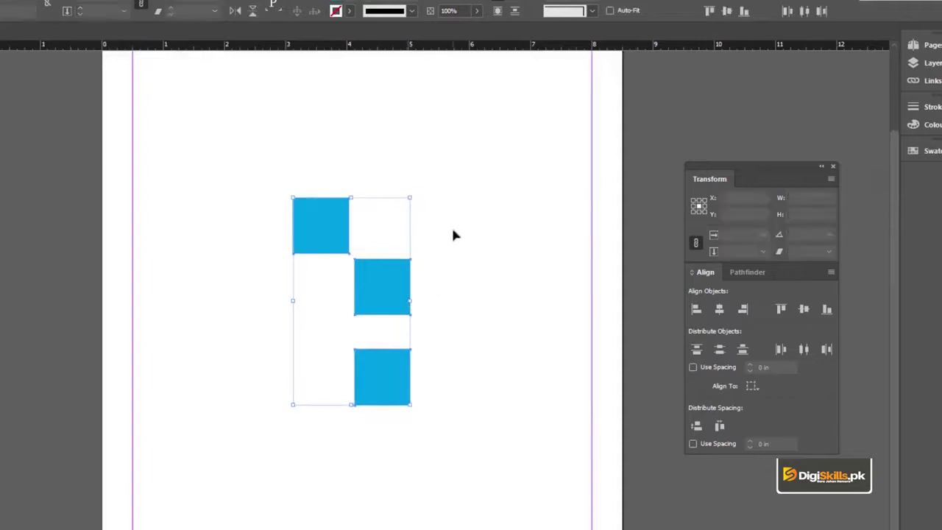
Shift the three squares individually so they sit staggered one below another, each starting further right
{"action": "left_click", "coordinate": [412, 221]}
{"action": "left_click", "coordinate": [330, 218]}
{"action": "key", "text": "shift+Left"}
{"action": "key", "text": "shift+Left"}
{"action": "left_click_drag", "start_coordinate": [356, 276], "coordinate": [321, 286]}
{"action": "left_click_drag", "start_coordinate": [394, 362], "coordinate": [366, 362]}
Align the left edges of all three squares
{"action": "key", "text": "ctrl+a"}
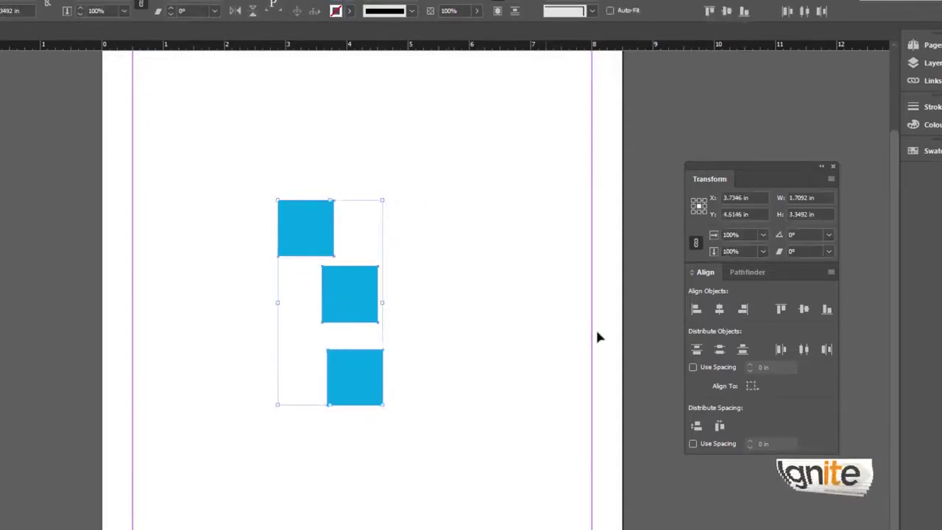
{"action": "left_click", "coordinate": [696, 310]}
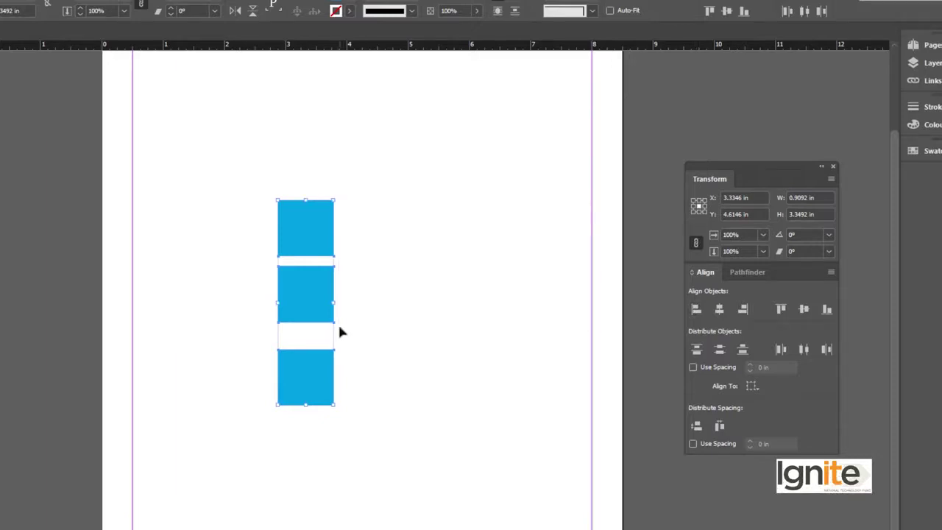
Undo the left alignment and try aligning the three squares by right edges and by horizontal centres, undoing each
{"action": "key", "text": "ctrl+z"}
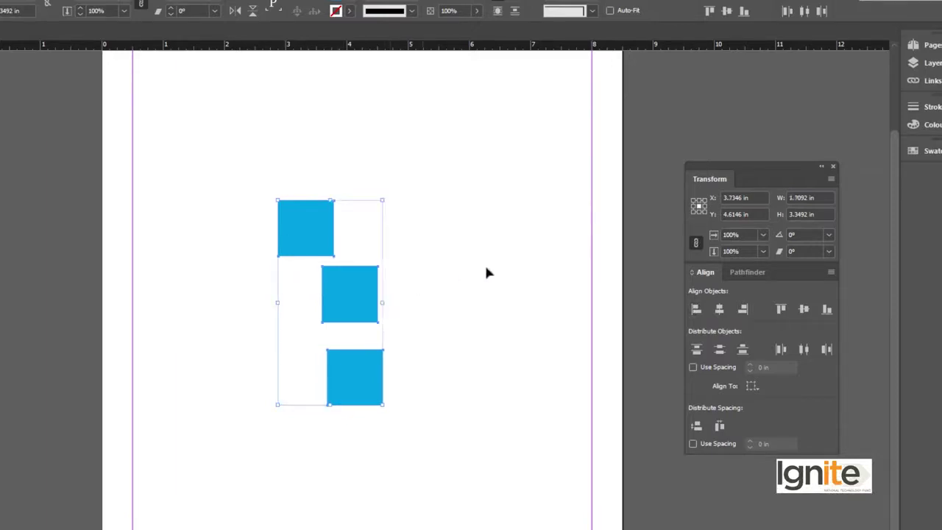
{"action": "left_click", "coordinate": [743, 309]}
{"action": "key", "text": "ctrl+z"}
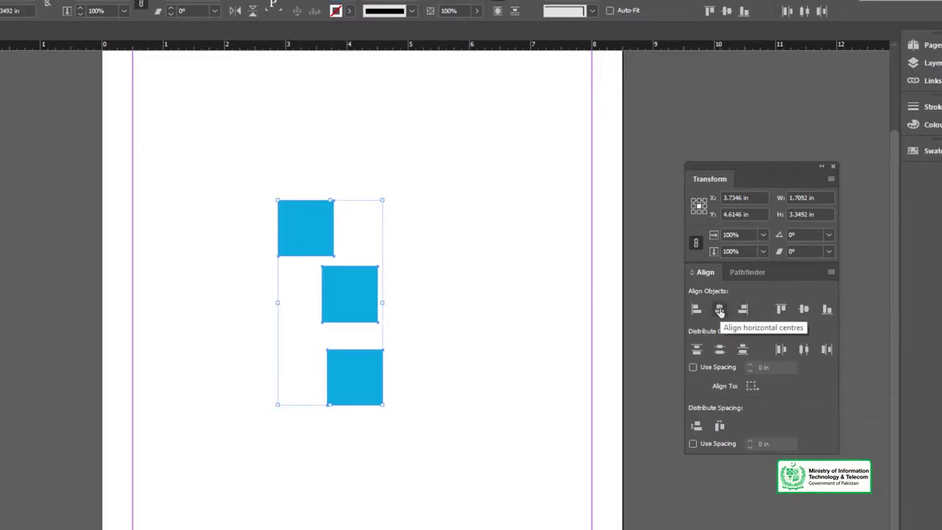
{"action": "left_click", "coordinate": [720, 310]}
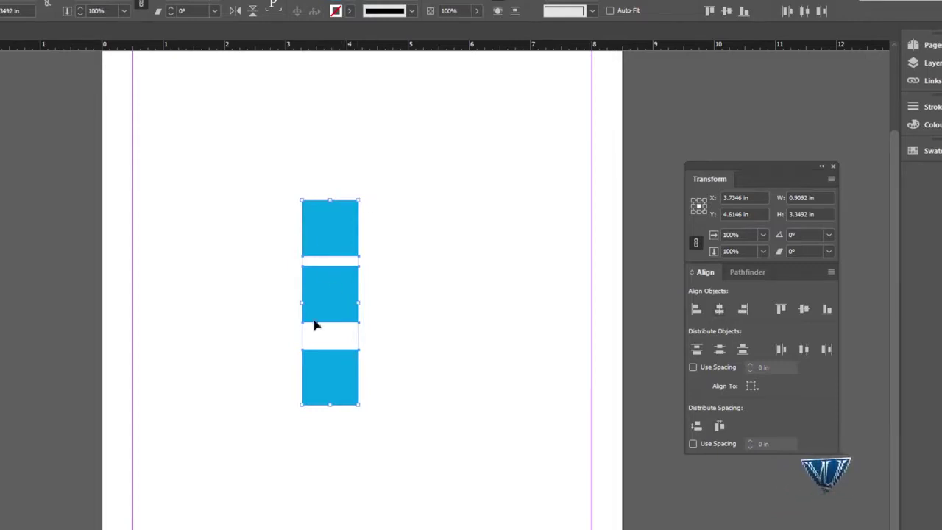
{"action": "key", "text": "ctrl+z"}
Move the second and third squares beside the first to form an uneven horizontal row, and select all three
{"action": "left_click", "coordinate": [420, 231]}
{"action": "left_click_drag", "start_coordinate": [368, 286], "coordinate": [400, 251]}
{"action": "left_click_drag", "start_coordinate": [382, 358], "coordinate": [475, 215]}
{"action": "left_click_drag", "start_coordinate": [299, 122], "coordinate": [513, 250]}
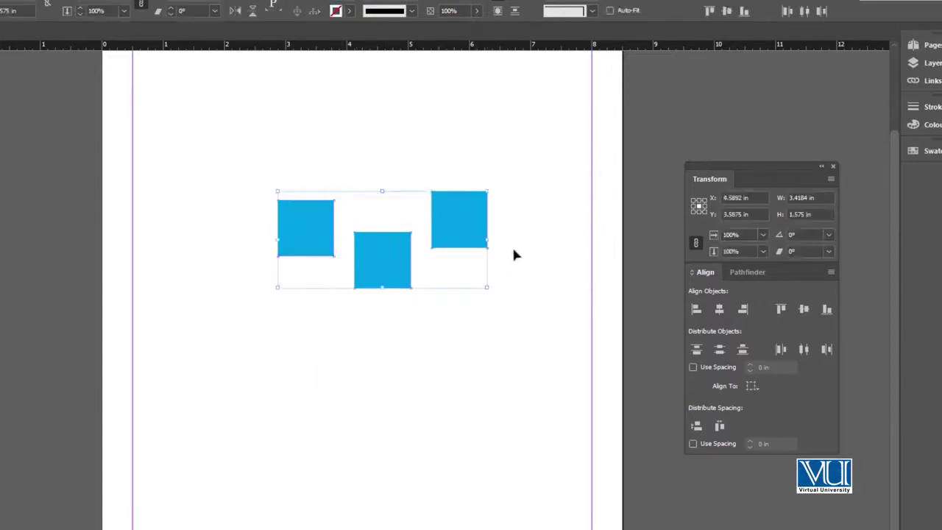
Try aligning the three squares by their top edges and by their bottom edges, undoing each alignment
{"action": "left_click", "coordinate": [782, 310]}
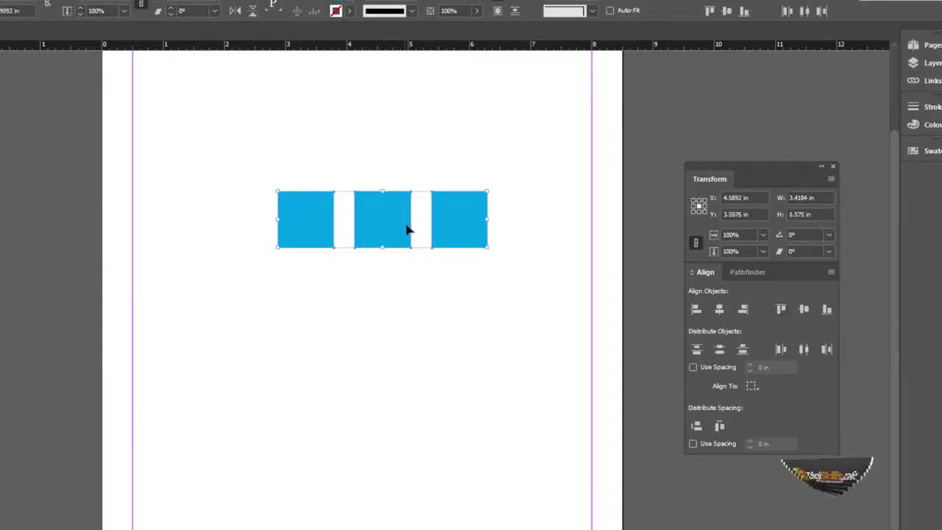
{"action": "key", "text": "ctrl+z"}
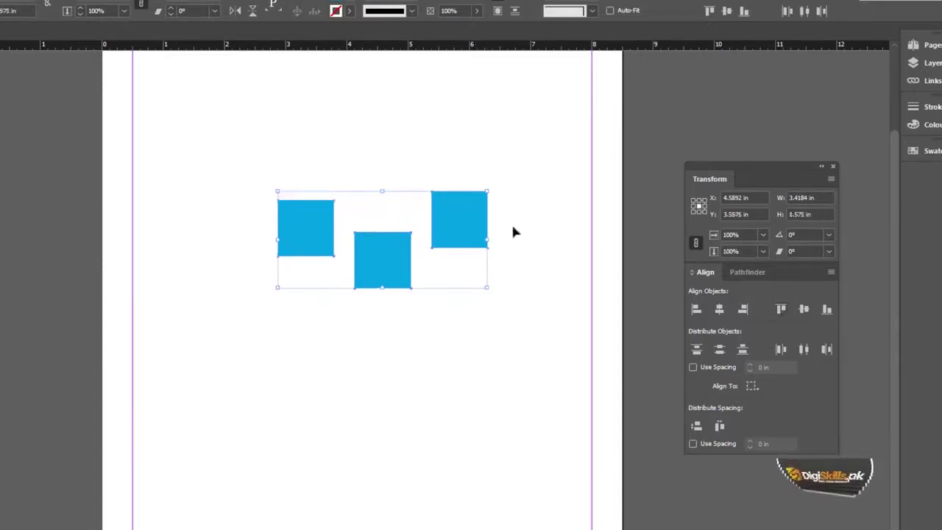
{"action": "left_click", "coordinate": [828, 310]}
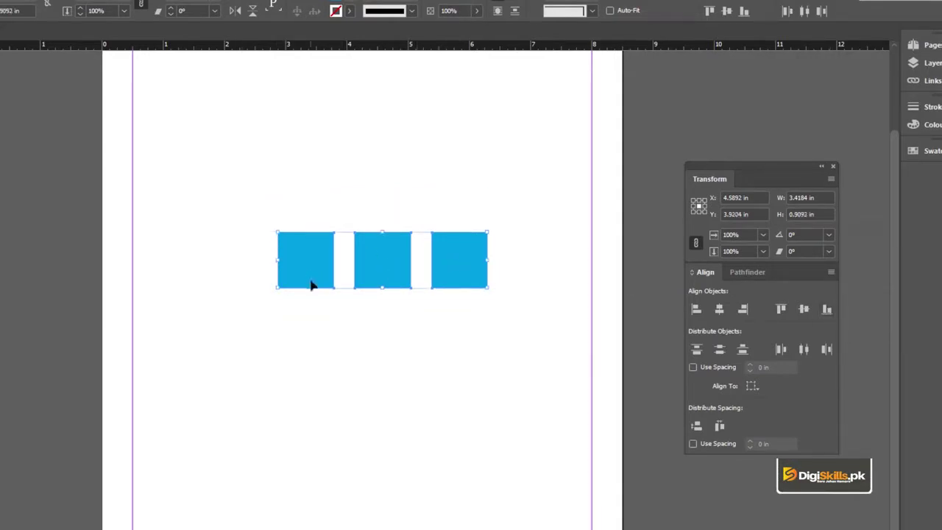
{"action": "key", "text": "ctrl+z"}
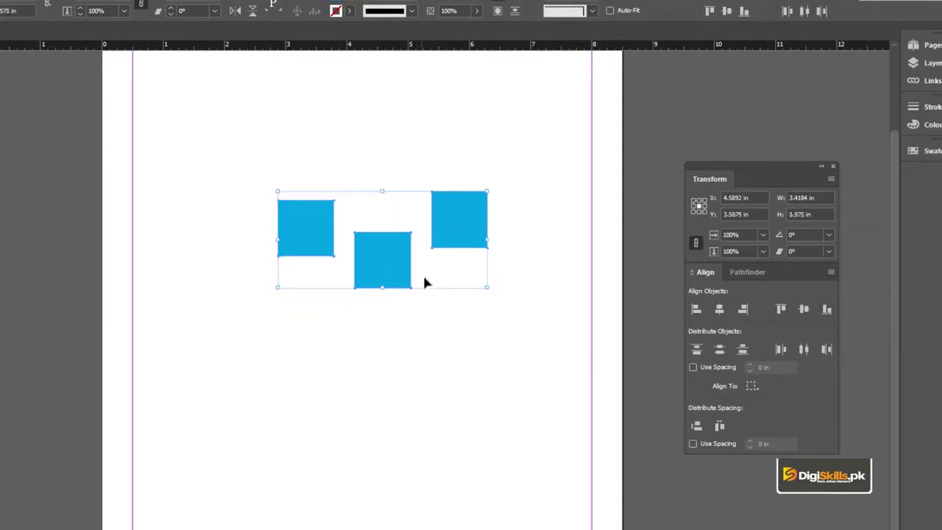
Try aligning the three squares by their vertical centres and undo that alignment
{"action": "left_click", "coordinate": [804, 310]}
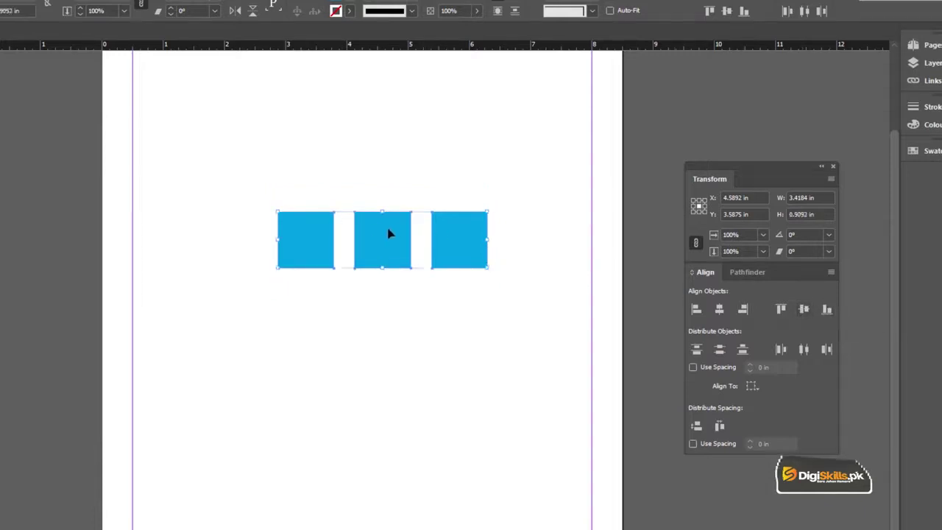
{"action": "left_click", "coordinate": [804, 310]}
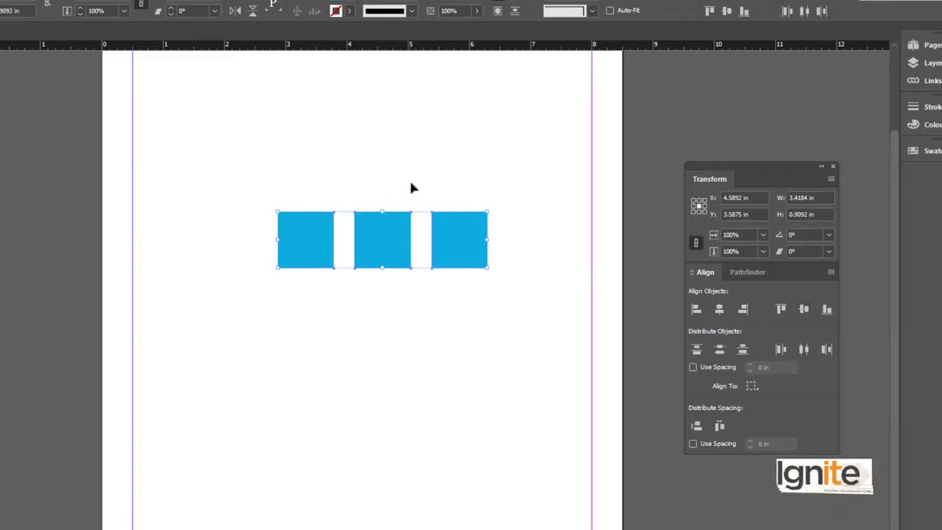
{"action": "key", "text": "ctrl+z"}
Rearrange the squares into a staggered column, each starting further right than the one above, and select all three
{"action": "left_click", "coordinate": [411, 169]}
{"action": "left_click_drag", "start_coordinate": [371, 263], "coordinate": [336, 315]}
{"action": "left_click_drag", "start_coordinate": [448, 207], "coordinate": [365, 389]}
{"action": "left_click_drag", "start_coordinate": [290, 184], "coordinate": [466, 430]}
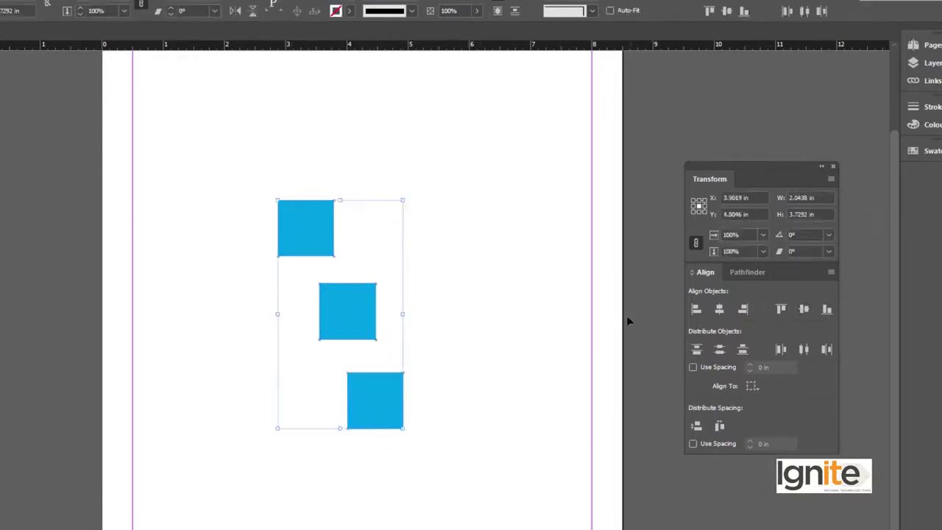
Align the left edges of the three squares and distribute them by vertical centres
{"action": "left_click", "coordinate": [698, 310]}
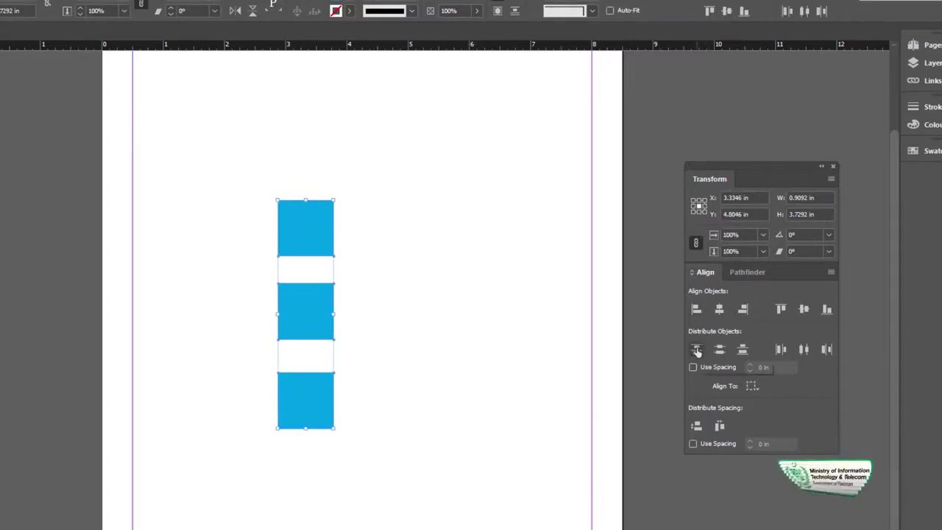
{"action": "left_click", "coordinate": [719, 350]}
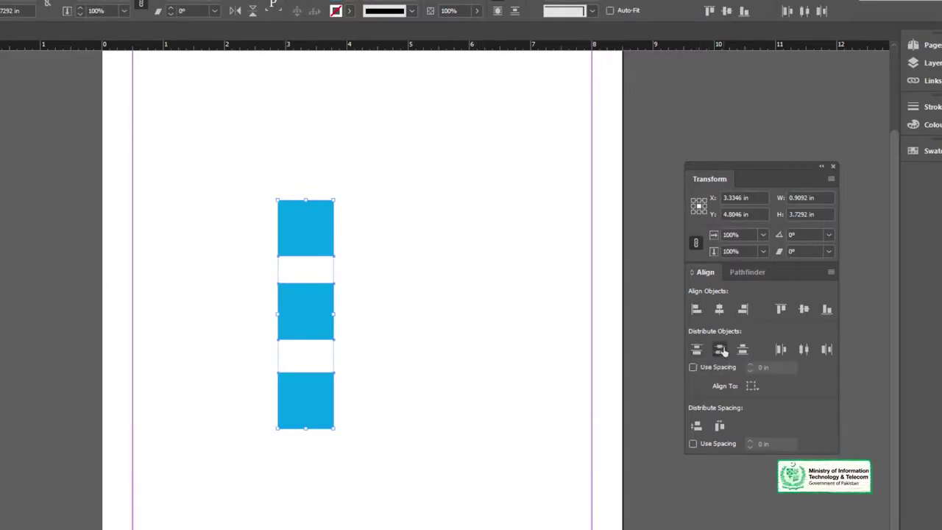
{"action": "left_click", "coordinate": [356, 281]}
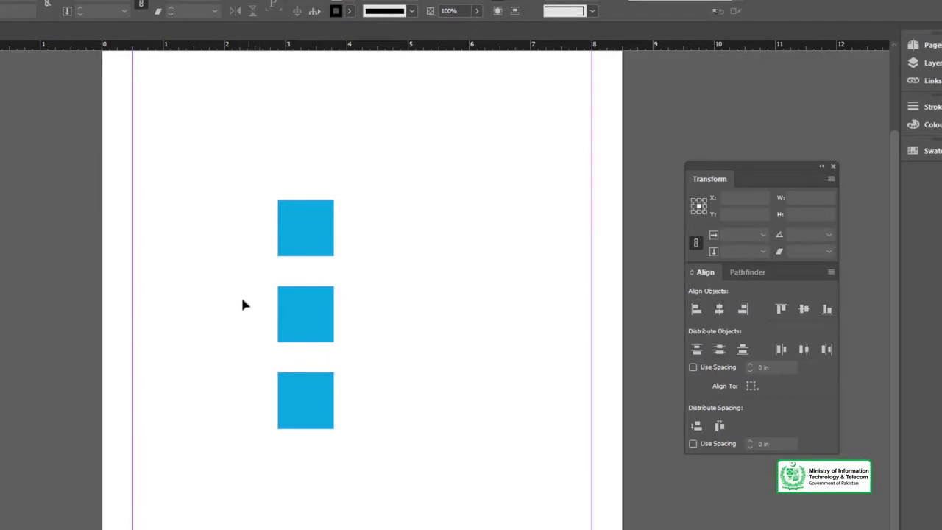
Move the lower squares further down the page and distribute all three by vertical centres again
{"action": "left_click_drag", "start_coordinate": [241, 303], "coordinate": [294, 379]}
{"action": "left_click_drag", "start_coordinate": [318, 342], "coordinate": [316, 383]}
{"action": "left_click", "coordinate": [353, 362]}
{"action": "left_click_drag", "start_coordinate": [315, 427], "coordinate": [346, 471]}
{"action": "left_click", "coordinate": [312, 339]}
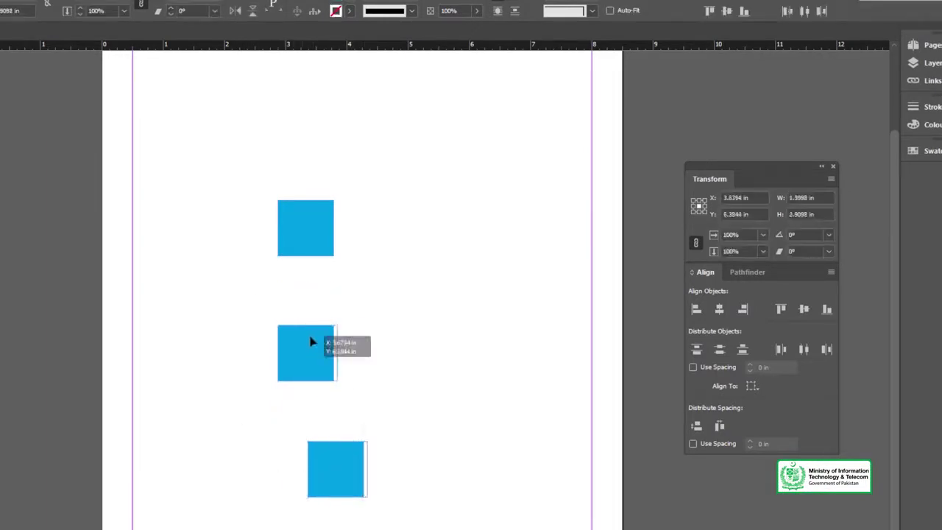
{"action": "key", "text": "ctrl+z"}
{"action": "left_click_drag", "start_coordinate": [231, 169], "coordinate": [380, 468]}
{"action": "left_click", "coordinate": [720, 351]}
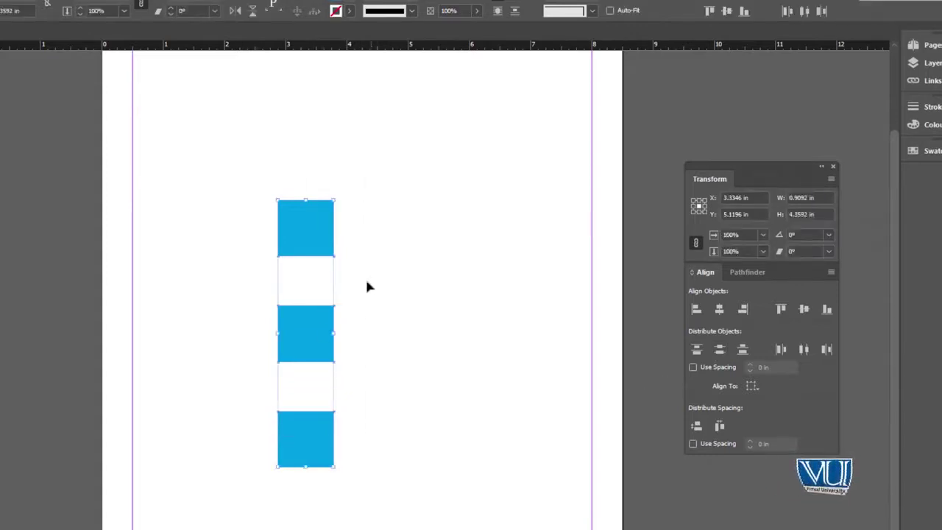
Move the middle and lowest squares into an uneven row beside the first, and align all three by vertical centres
{"action": "left_click", "coordinate": [321, 276]}
{"action": "left_click_drag", "start_coordinate": [305, 337], "coordinate": [391, 290]}
{"action": "left_click_drag", "start_coordinate": [321, 429], "coordinate": [490, 231]}
{"action": "left_click_drag", "start_coordinate": [307, 179], "coordinate": [515, 318]}
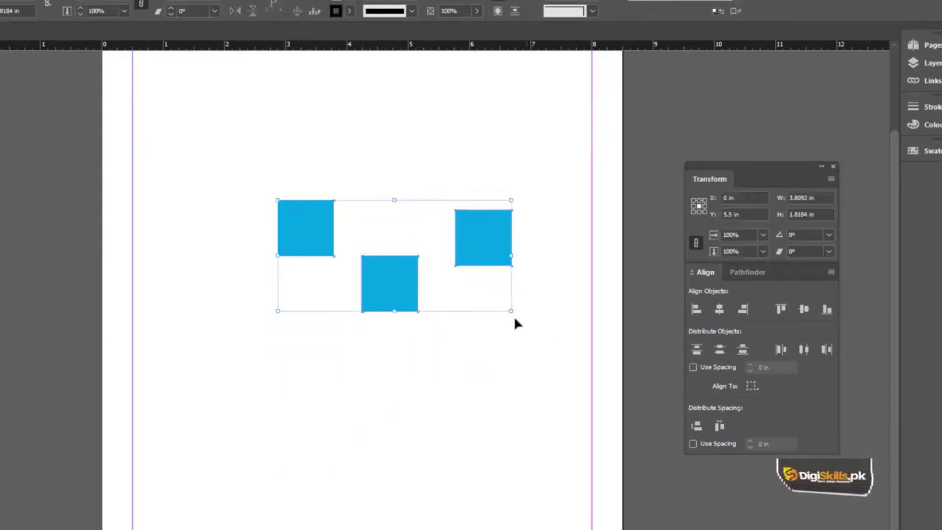
{"action": "left_click", "coordinate": [805, 310]}
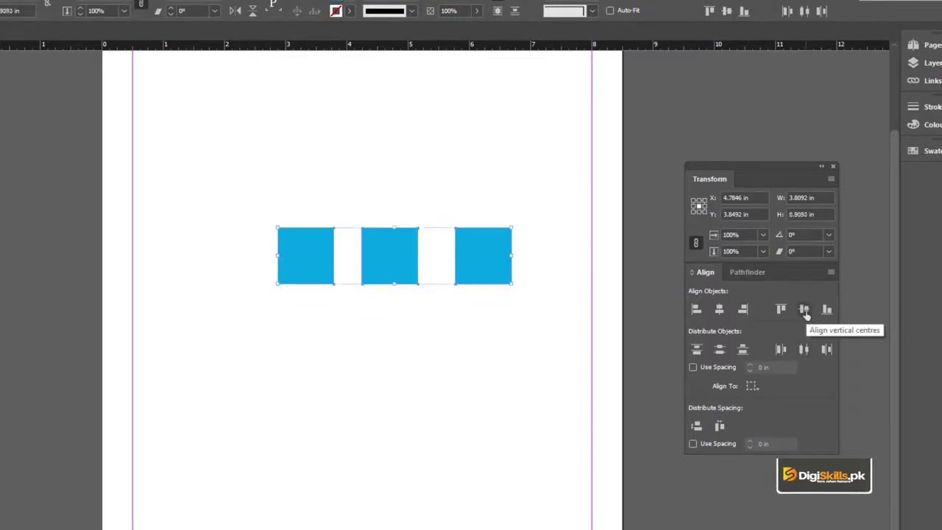
Spread the three squares unevenly across the page within their row and distribute them by horizontal centres
{"action": "left_click_drag", "start_coordinate": [482, 254], "coordinate": [534, 255]}
{"action": "mouse_move", "coordinate": [424, 235]}
{"action": "left_mouse_down"}
{"action": "mouse_move", "coordinate": [431, 245]}
{"action": "mouse_move", "coordinate": [440, 237]}
{"action": "left_mouse_up"}
{"action": "left_click", "coordinate": [346, 204]}
{"action": "left_click_drag", "start_coordinate": [305, 200], "coordinate": [476, 262]}
{"action": "left_click", "coordinate": [255, 190]}
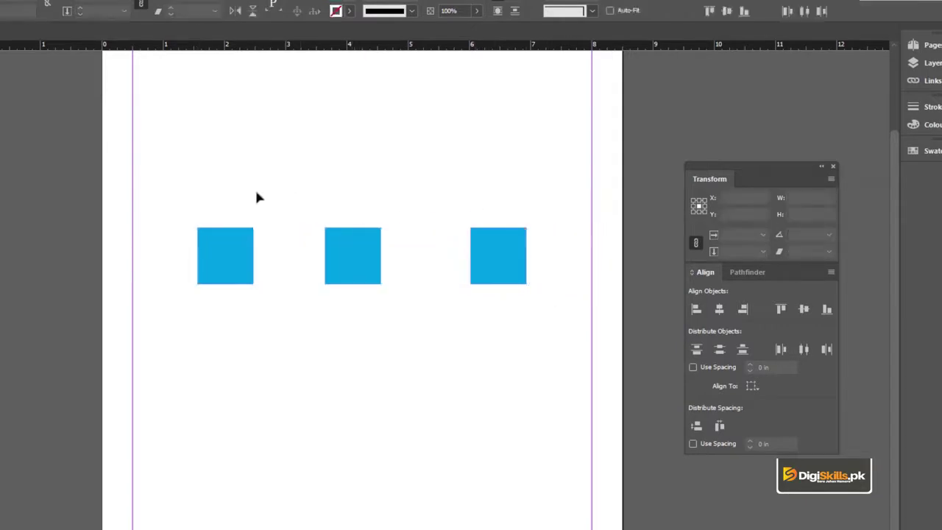
{"action": "key", "text": "ctrl+a"}
{"action": "left_click", "coordinate": [805, 350]}
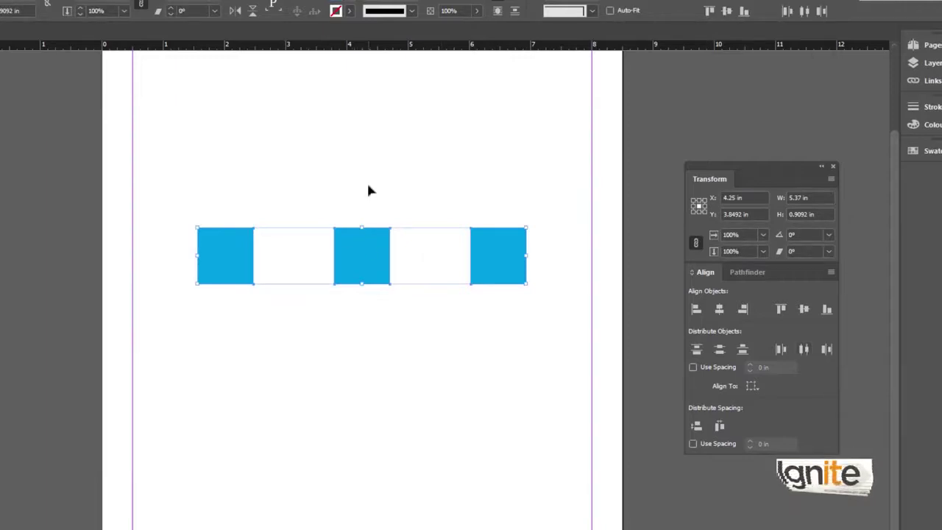
Shift the middle and right squares leftward and distribute all three by horizontal centres again
{"action": "left_click", "coordinate": [331, 200]}
{"action": "left_click_drag", "start_coordinate": [330, 200], "coordinate": [458, 265]}
{"action": "left_click_drag", "start_coordinate": [211, 184], "coordinate": [570, 272]}
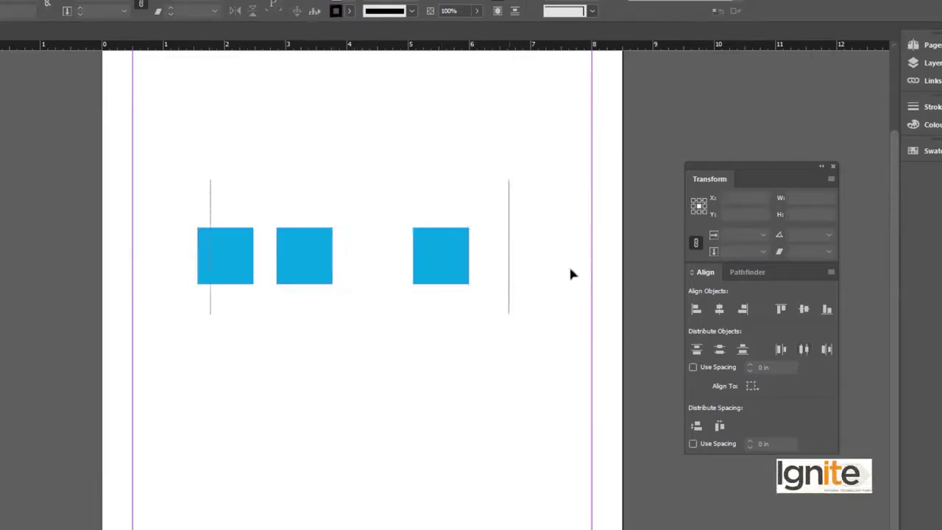
{"action": "left_click", "coordinate": [805, 350]}
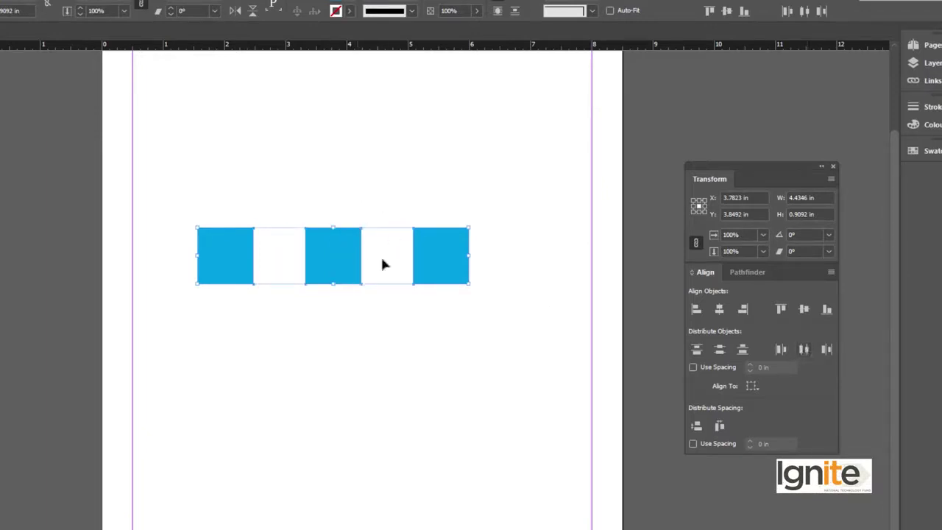
{"action": "left_click", "coordinate": [315, 208]}
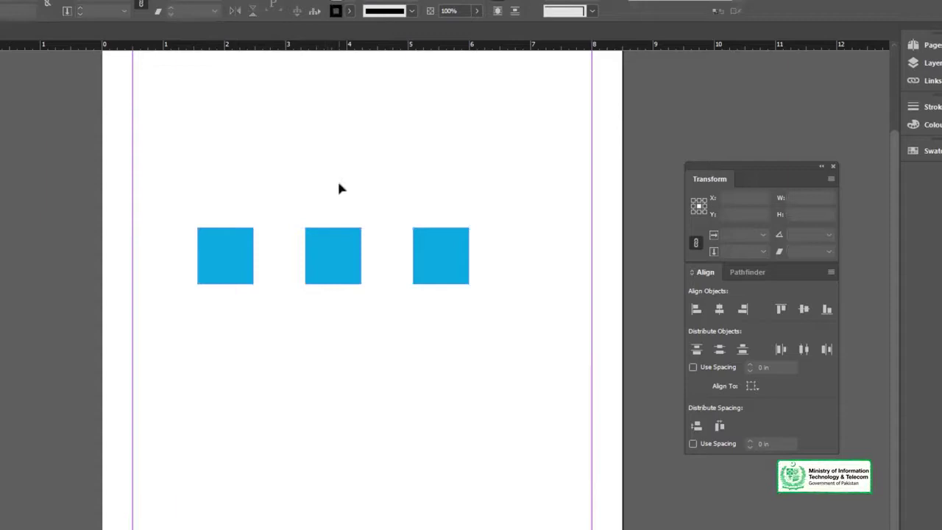
Delete the middle and right squares, and place the remaining square, enlarged to about 2.04 in wide, nearer the page centre
{"action": "left_click_drag", "start_coordinate": [339, 181], "coordinate": [566, 323]}
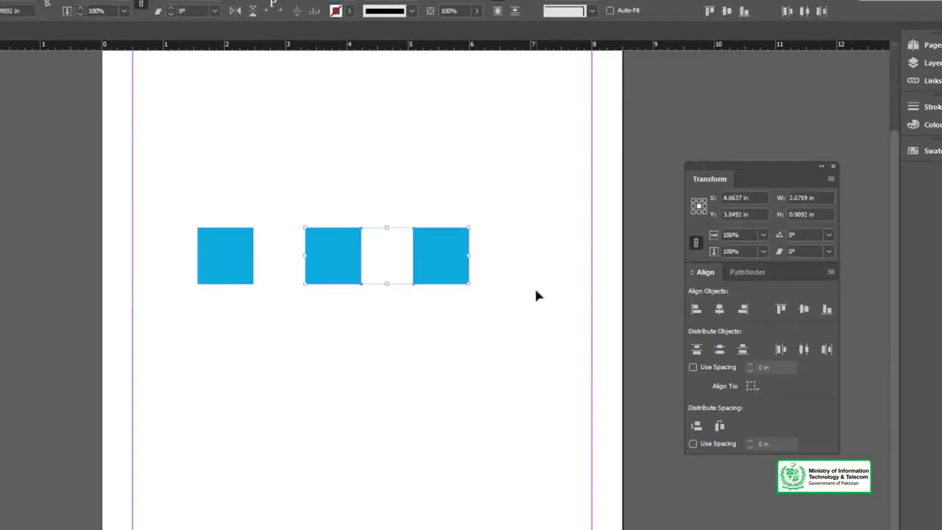
{"action": "key", "text": "Delete"}
{"action": "left_click_drag", "start_coordinate": [252, 253], "coordinate": [320, 261]}
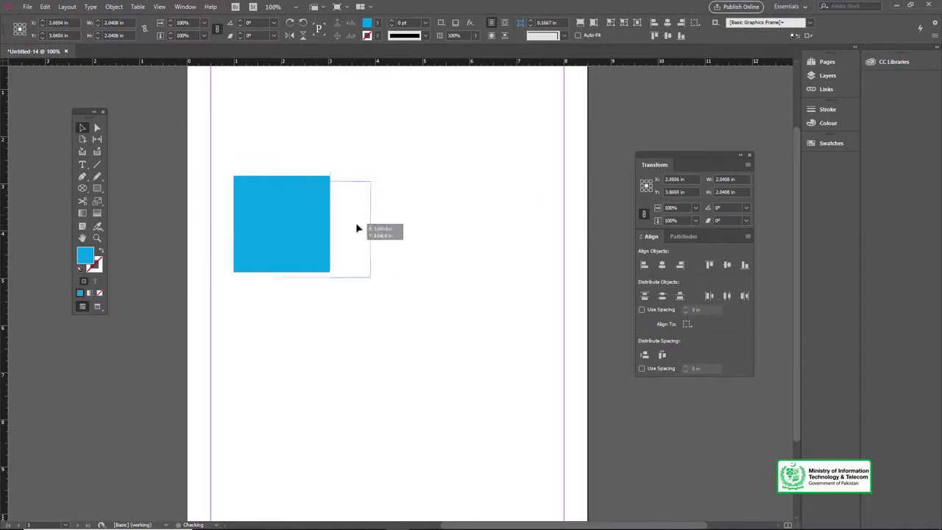
{"action": "left_click_drag", "start_coordinate": [357, 229], "coordinate": [362, 233]}
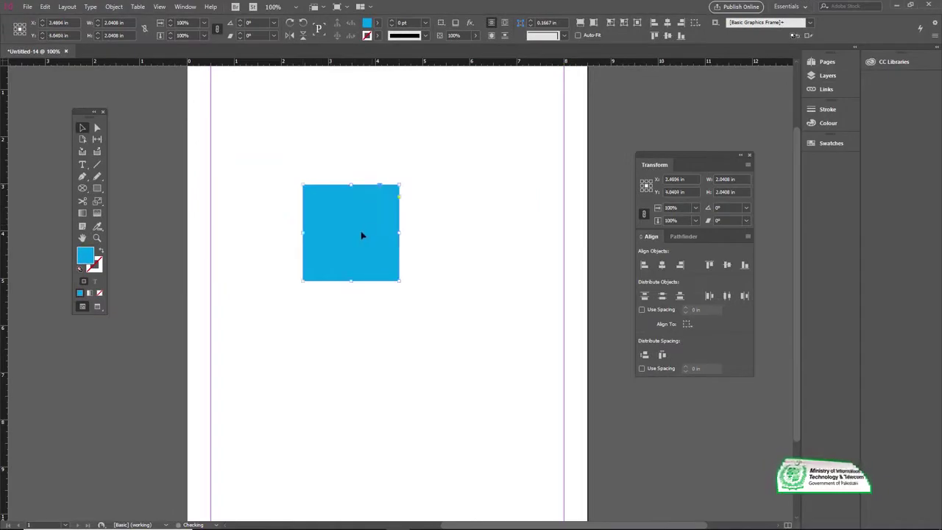
Draw a circle about 1.4 in across overlapping the square's lower-right corner
{"action": "left_click_drag", "start_coordinate": [97, 190], "coordinate": [134, 214]}
{"action": "left_click", "coordinate": [134, 215]}
{"action": "left_click_drag", "start_coordinate": [371, 262], "coordinate": [421, 294]}
{"action": "key", "text": "v"}
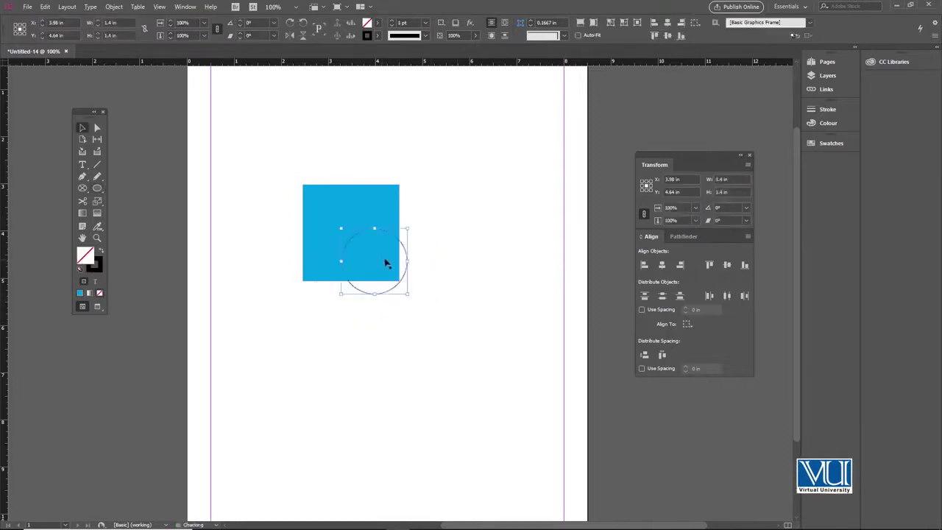
Fill the circle with the C=0 M=100 Y=0 K=0 swatch, without a stroke, and enlarge it over the square's corner
{"action": "key", "text": "shift+x"}
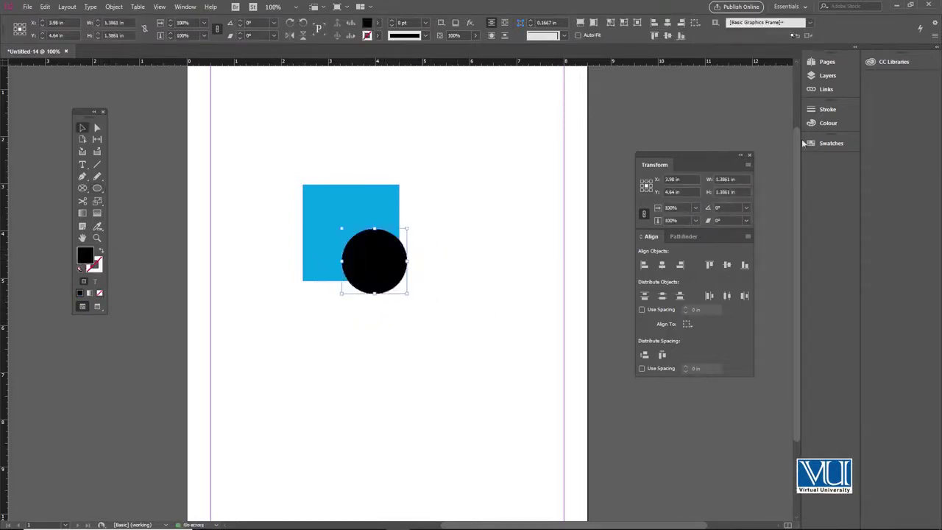
{"action": "left_click", "coordinate": [828, 143]}
{"action": "left_click", "coordinate": [739, 224]}
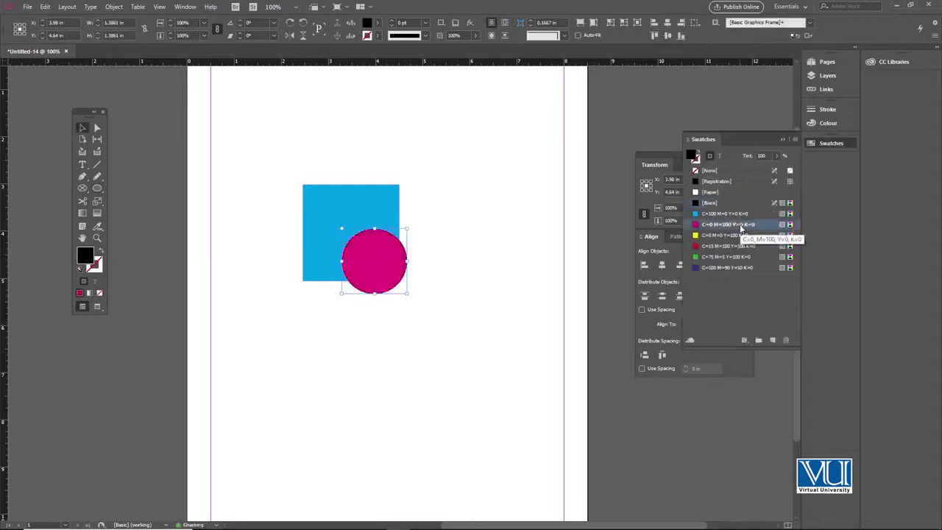
{"action": "left_click", "coordinate": [444, 192]}
{"action": "left_click_drag", "start_coordinate": [381, 256], "coordinate": [414, 280]}
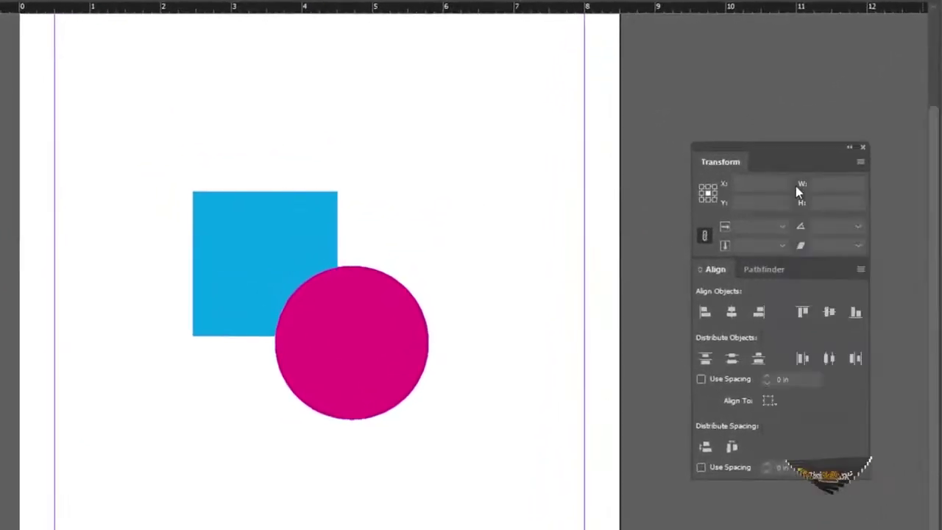
Select the square and circle, try merging them with the Pathfinder Add operation, and undo the merge
{"action": "left_click", "coordinate": [759, 271]}
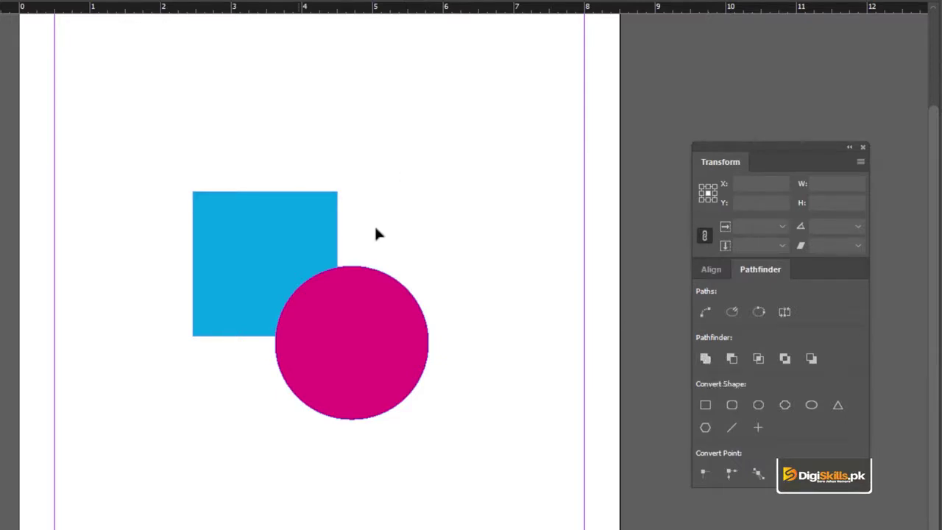
{"action": "key", "text": "ctrl+a"}
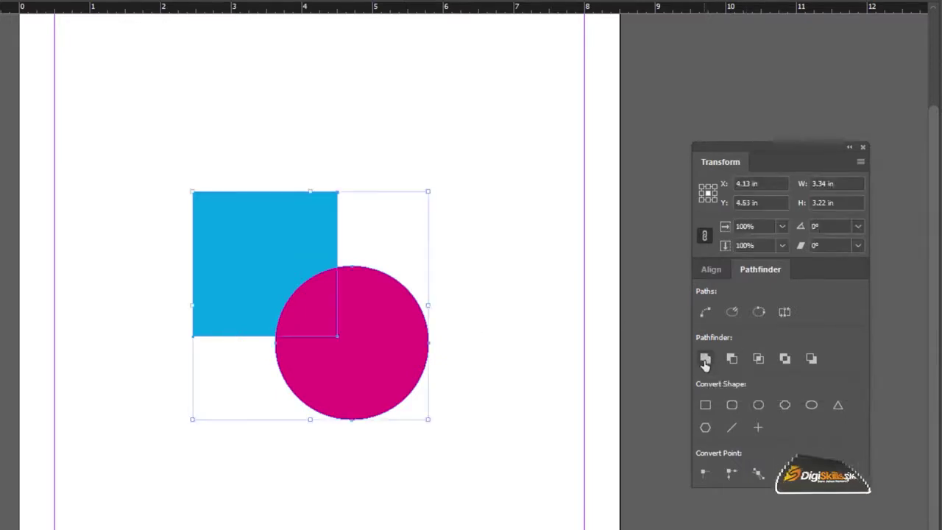
{"action": "left_click", "coordinate": [706, 361]}
{"action": "key", "text": "ctrl+z"}
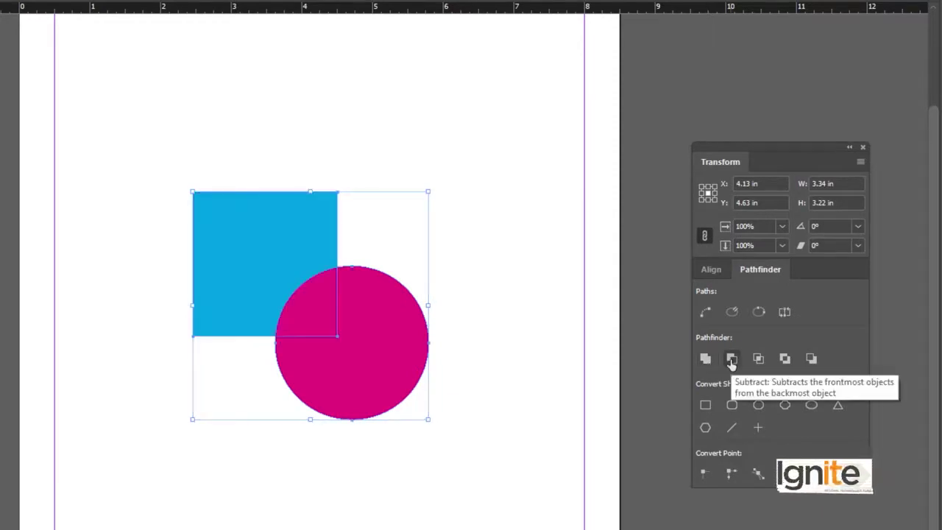
Try the Pathfinder Subtract and Intersect operations on the square and circle, undoing each
{"action": "left_click", "coordinate": [731, 360]}
{"action": "key", "text": "ctrl+z"}
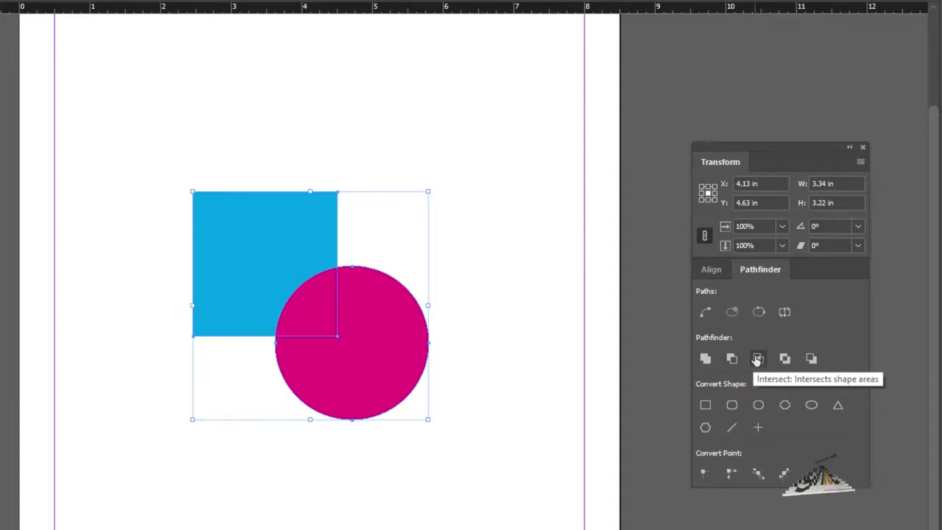
{"action": "left_click", "coordinate": [759, 359]}
{"action": "key", "text": "ctrl+z"}
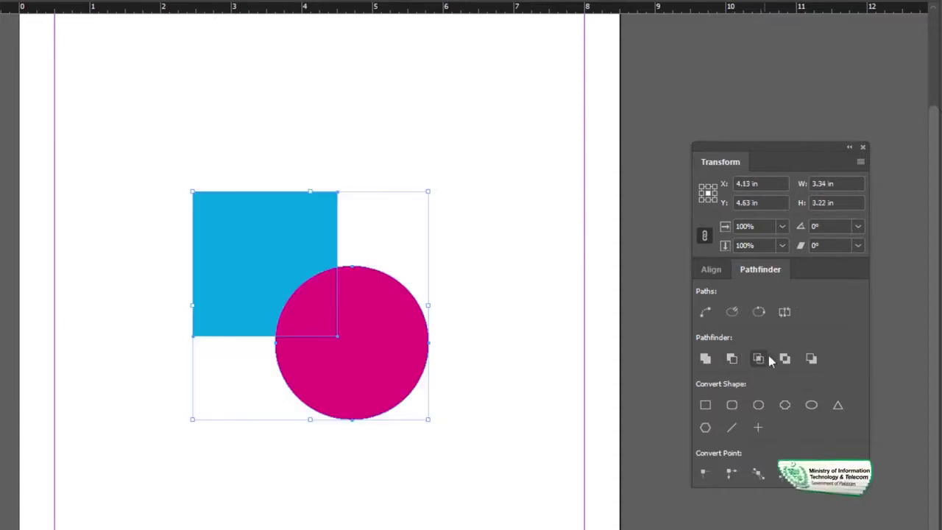
Try the Pathfinder Exclude Overlap and Minus Back operations on the square and circle, undoing each
{"action": "left_click", "coordinate": [785, 359]}
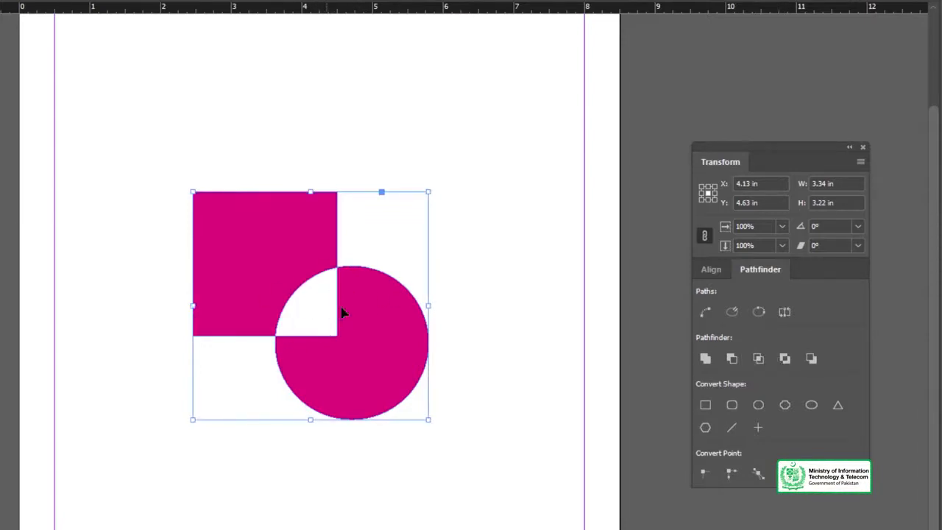
{"action": "key", "text": "ctrl+z"}
{"action": "left_click", "coordinate": [812, 357]}
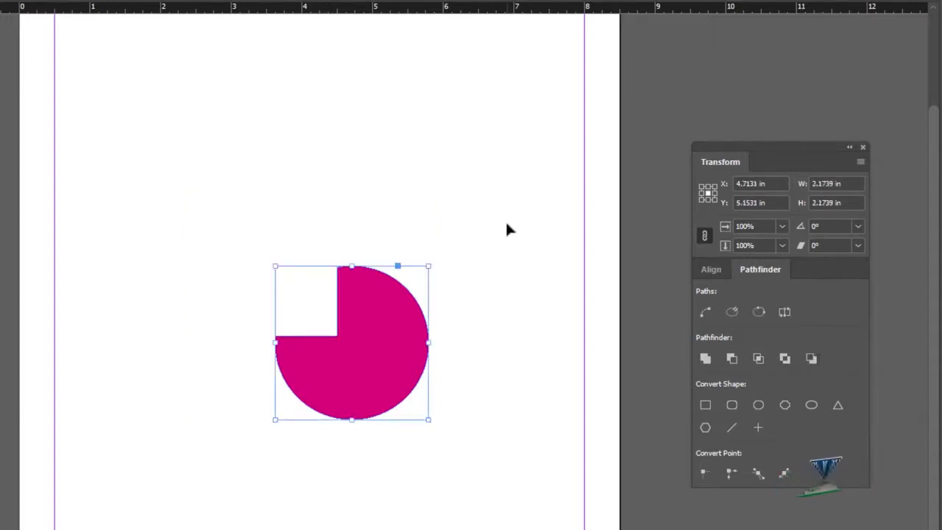
{"action": "key", "text": "ctrl+z"}
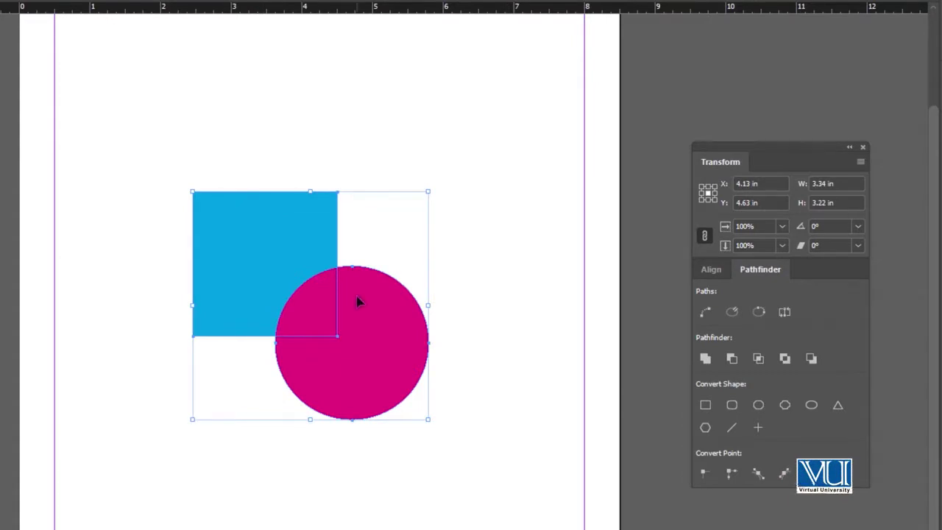
Remove the circle, move the blue square to about X 4.34 in, Y 4.88 in, and select the square
{"action": "left_click_drag", "start_coordinate": [356, 295], "coordinate": [499, 162]}
{"action": "left_click_drag", "start_coordinate": [242, 216], "coordinate": [286, 284]}
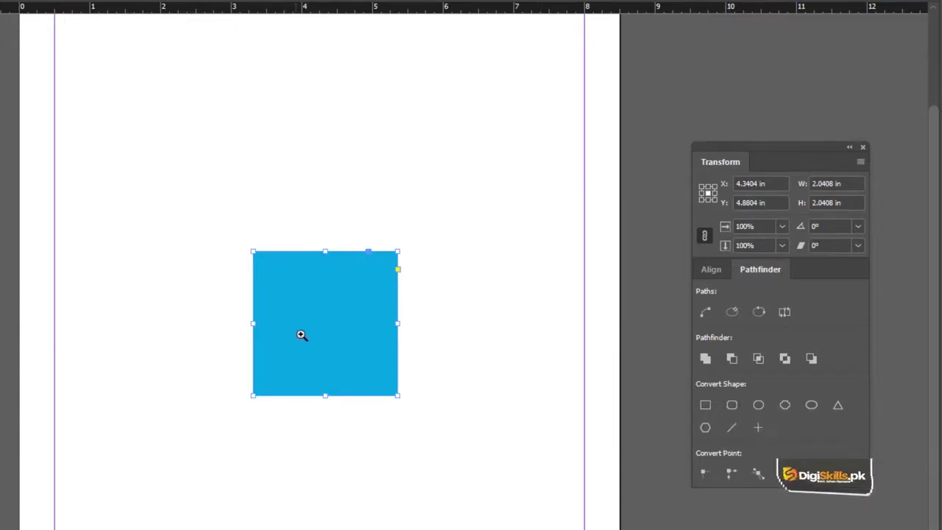
{"action": "key", "text": "ctrl+equal"}
{"action": "key", "text": "ctrl+equal"}
{"action": "key", "text": "ctrl+equal"}
{"action": "key", "text": "ctrl+shift+a"}
{"action": "left_click", "coordinate": [402, 311]}
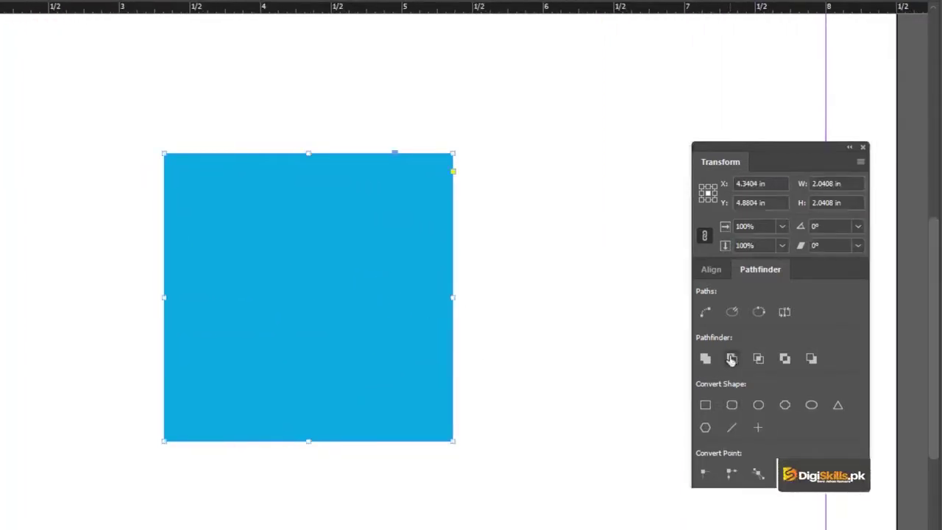
Try converting the square to a rounded rectangle, a beveled rectangle and an inverse rounded rectangle
{"action": "left_click", "coordinate": [732, 406]}
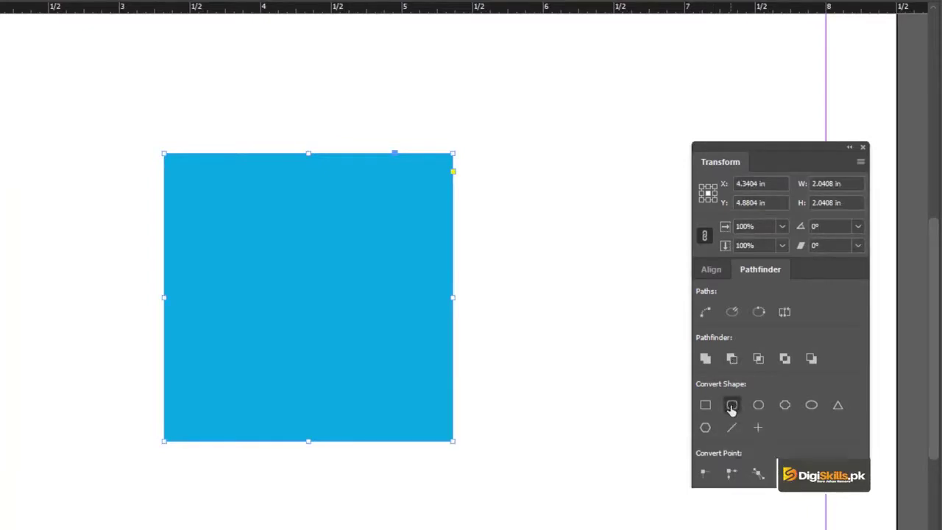
{"action": "key", "text": "ctrl+z"}
{"action": "left_click", "coordinate": [763, 407]}
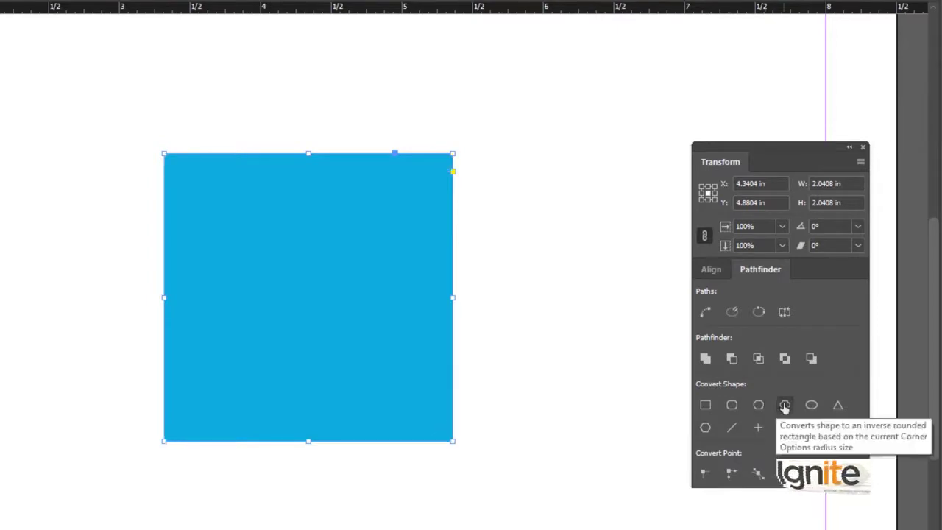
{"action": "left_click", "coordinate": [784, 405]}
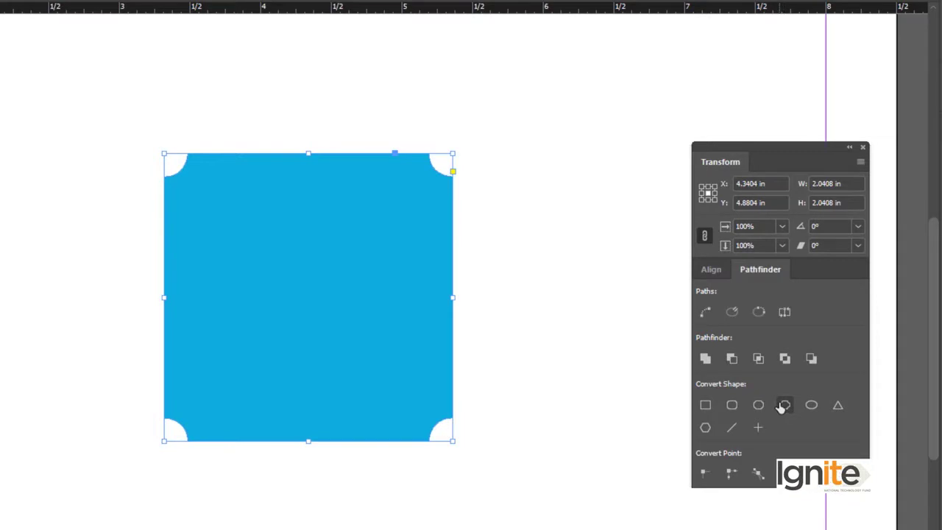
Try converting the shape to an ellipse and a triangle, and undo back to the plain square
{"action": "left_click", "coordinate": [812, 406]}
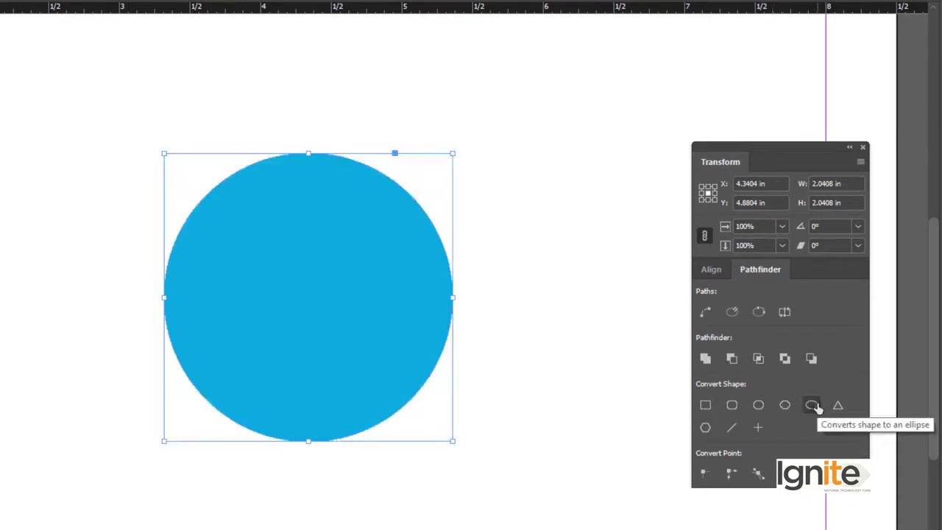
{"action": "left_click", "coordinate": [837, 405]}
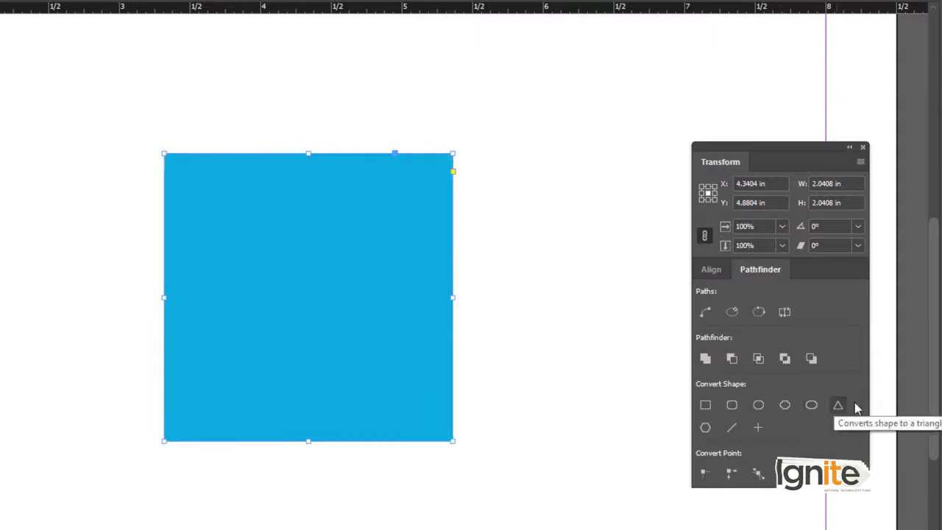
{"action": "key", "text": "ctrl+z"}
Delete the blue square from the page
{"action": "key", "text": "ctrl+minus"}
{"action": "key", "text": "ctrl+minus"}
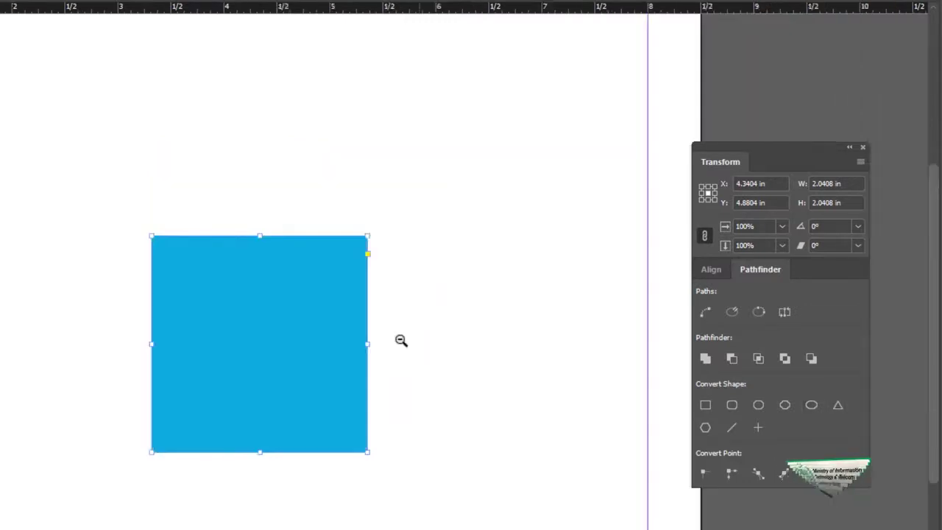
{"action": "left_click_drag", "start_coordinate": [349, 316], "coordinate": [416, 308]}
{"action": "scroll", "coordinate": [417, 309], "scroll_direction": "left", "scroll_amount": 3}
{"action": "left_click", "coordinate": [418, 230]}
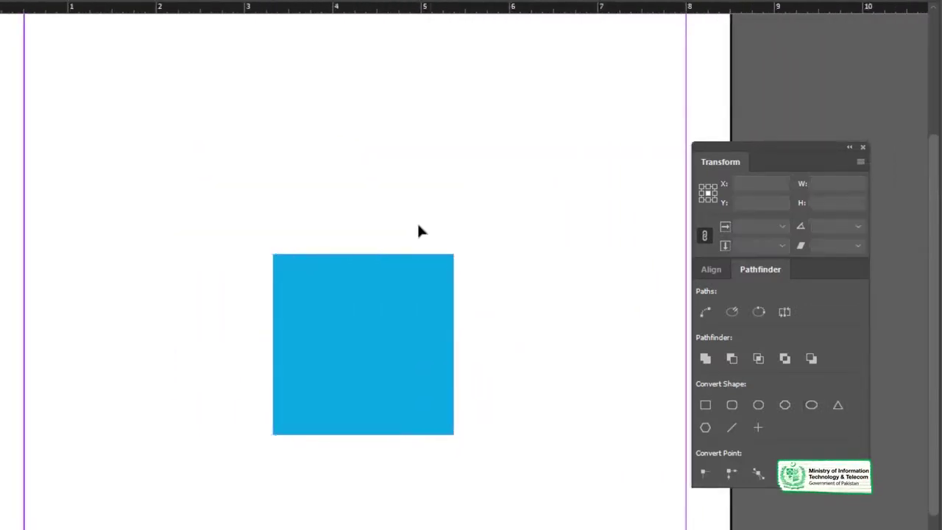
{"action": "left_click", "coordinate": [469, 304]}
{"action": "left_click", "coordinate": [466, 229]}
{"action": "left_click", "coordinate": [373, 290]}
{"action": "key", "text": "Delete"}
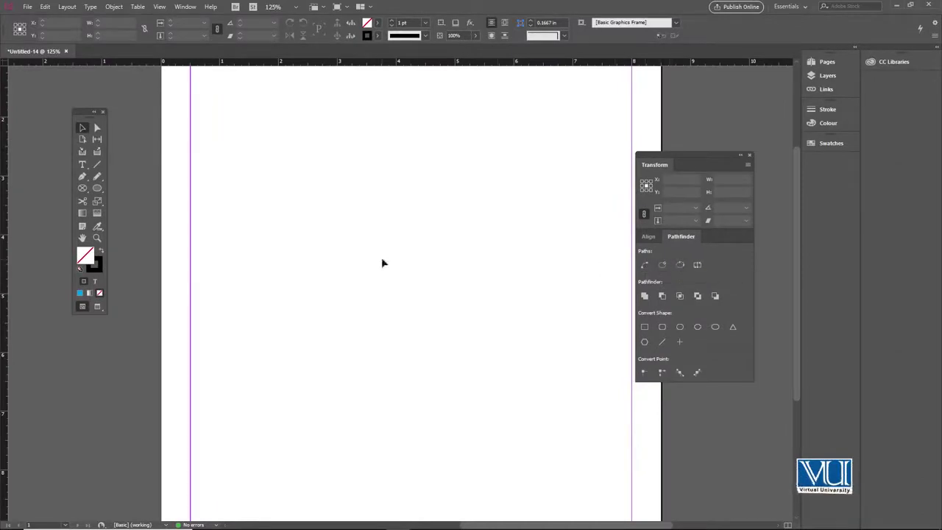
Draw an open curved outline about 3.03 in wide and 2.29 in tall with the Pen tool, leaving a gap between its ends
{"action": "left_click", "coordinate": [283, 249]}
{"action": "left_click_drag", "start_coordinate": [362, 197], "coordinate": [442, 227]}
{"action": "left_click_drag", "start_coordinate": [451, 271], "coordinate": [432, 311]}
{"action": "mouse_move", "coordinate": [341, 322]}
{"action": "left_mouse_down"}
{"action": "mouse_move", "coordinate": [307, 321]}
{"action": "mouse_move", "coordinate": [295, 310]}
{"action": "left_mouse_up"}
{"action": "key", "text": "v"}
{"action": "left_click_drag", "start_coordinate": [257, 185], "coordinate": [478, 353]}
{"action": "key", "text": "ctrl+alt+equal"}
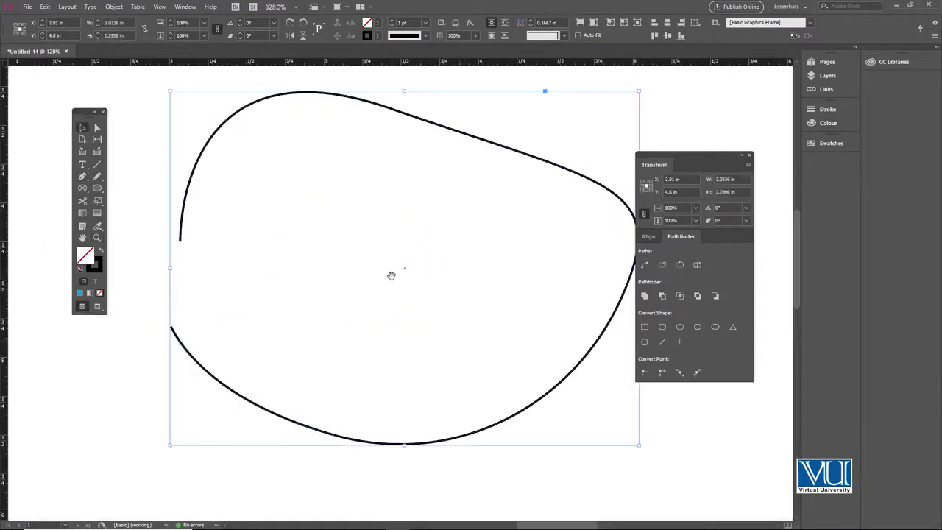
{"action": "left_click_drag", "start_coordinate": [392, 275], "coordinate": [363, 263]}
{"action": "left_click", "coordinate": [147, 174]}
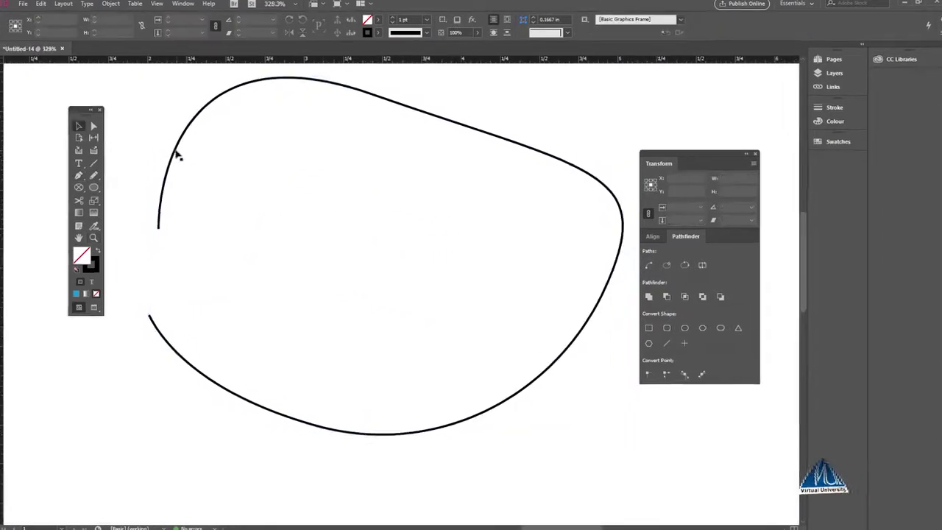
Select the open curve and close it with Join Path, undoing and reapplying the join once
{"action": "left_click", "coordinate": [175, 153]}
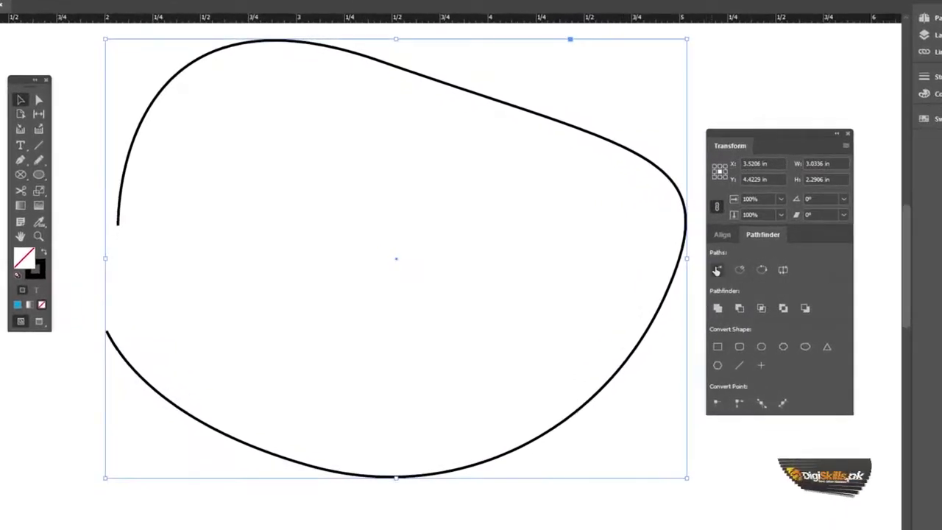
{"action": "left_click", "coordinate": [717, 270]}
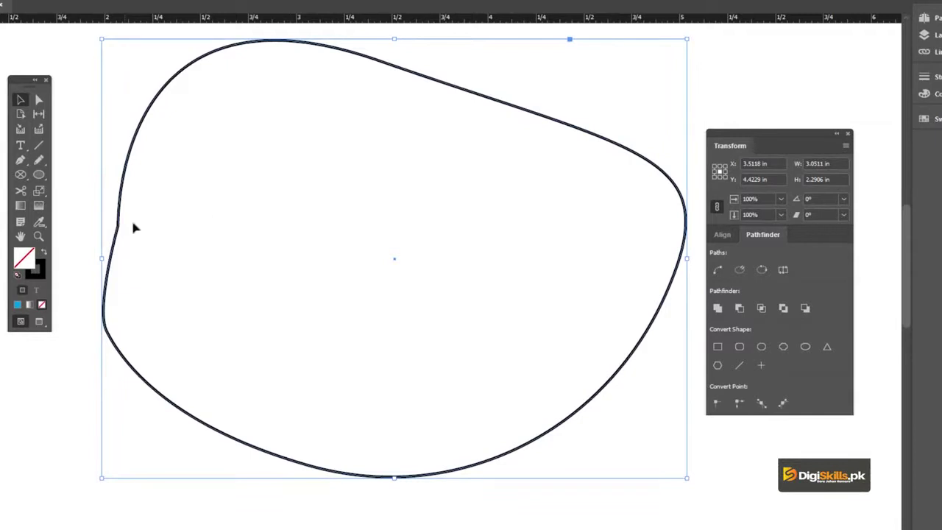
{"action": "key", "text": "ctrl+z"}
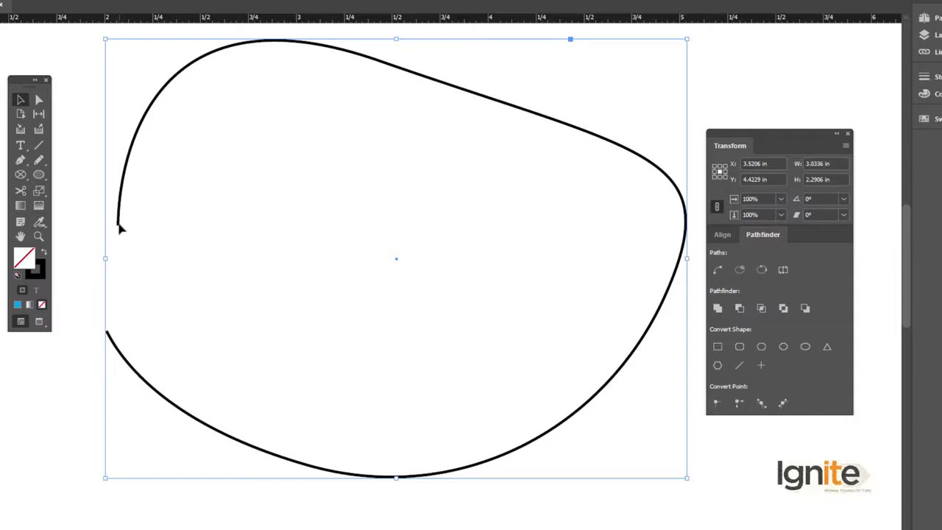
{"action": "left_click", "coordinate": [718, 270]}
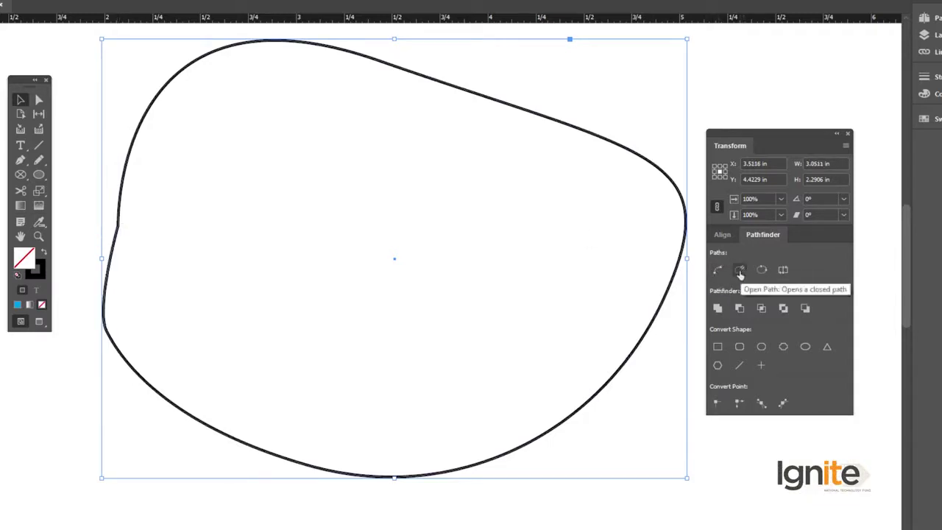
Try Open Path on the closed curve and pull its ends apart, restore the closed outline, and deselect it
{"action": "left_click", "coordinate": [740, 271]}
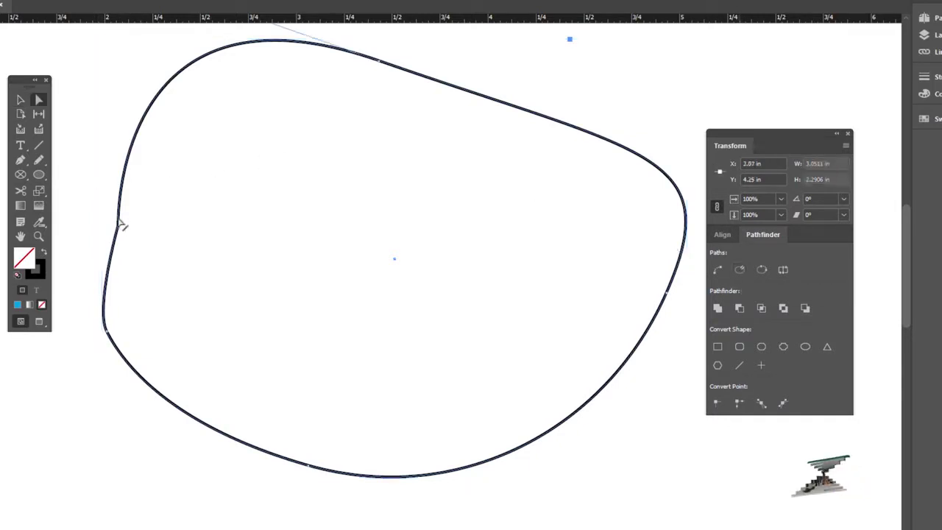
{"action": "left_click_drag", "start_coordinate": [122, 226], "coordinate": [113, 119]}
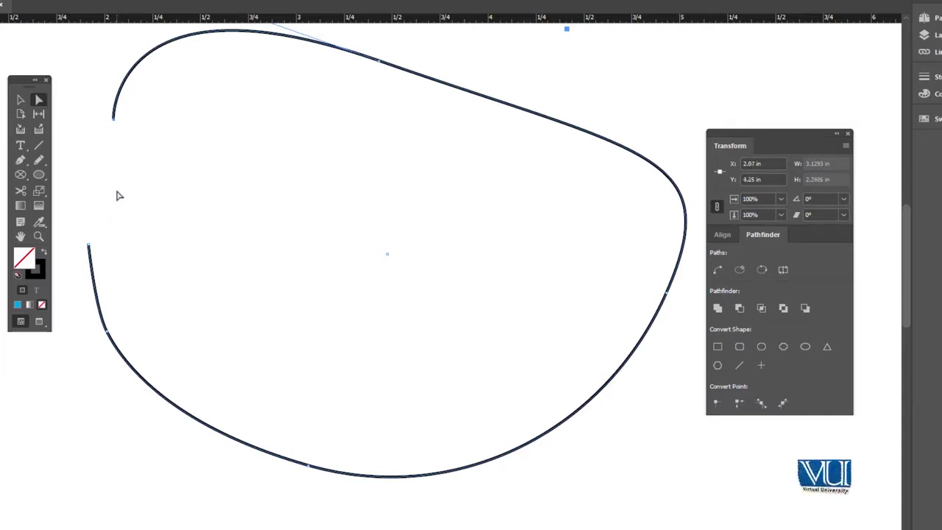
{"action": "key", "text": "ctrl+j"}
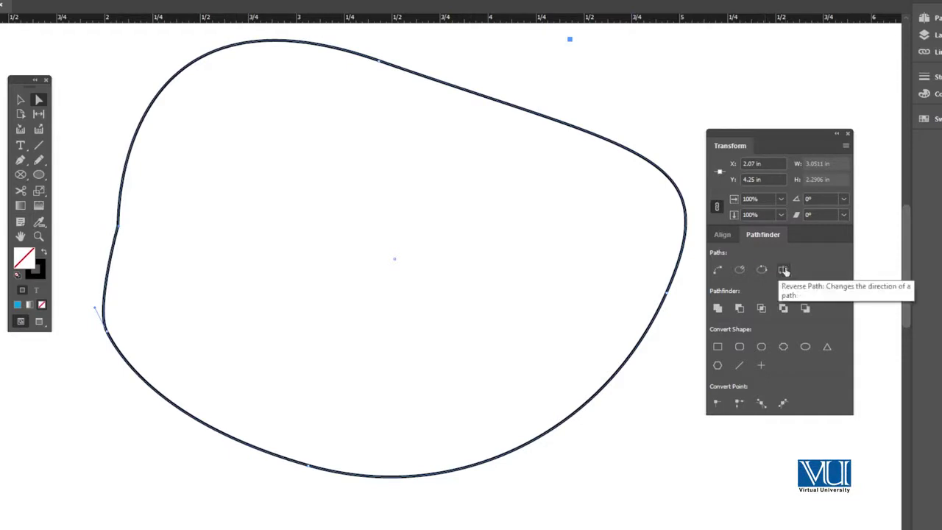
{"action": "left_click", "coordinate": [21, 99]}
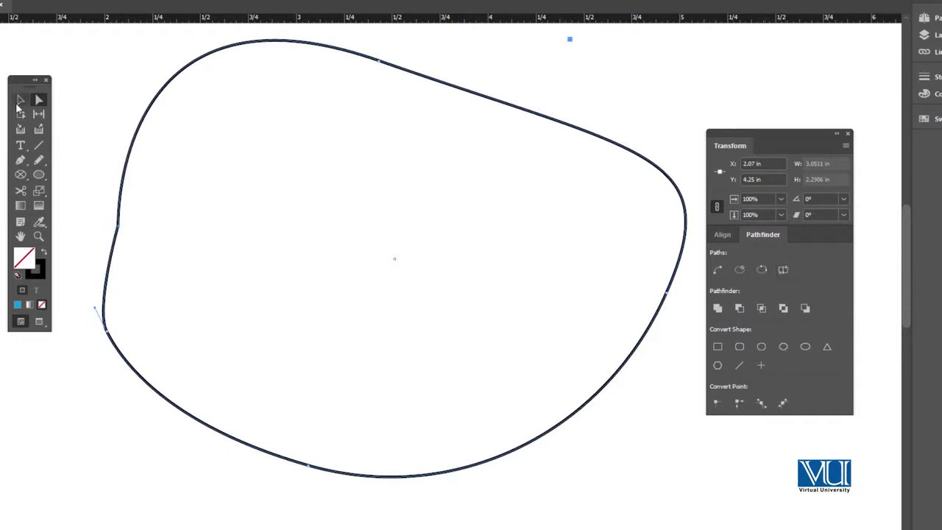
{"action": "left_click", "coordinate": [658, 78]}
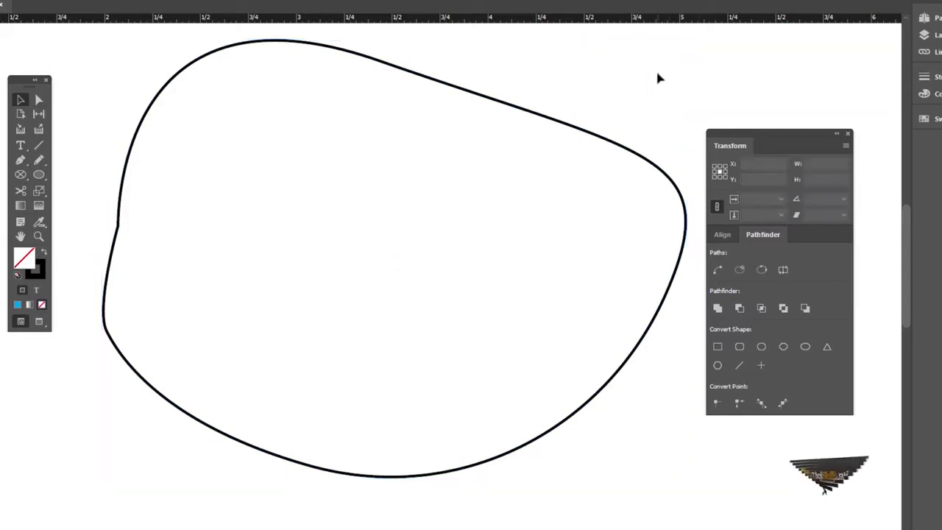